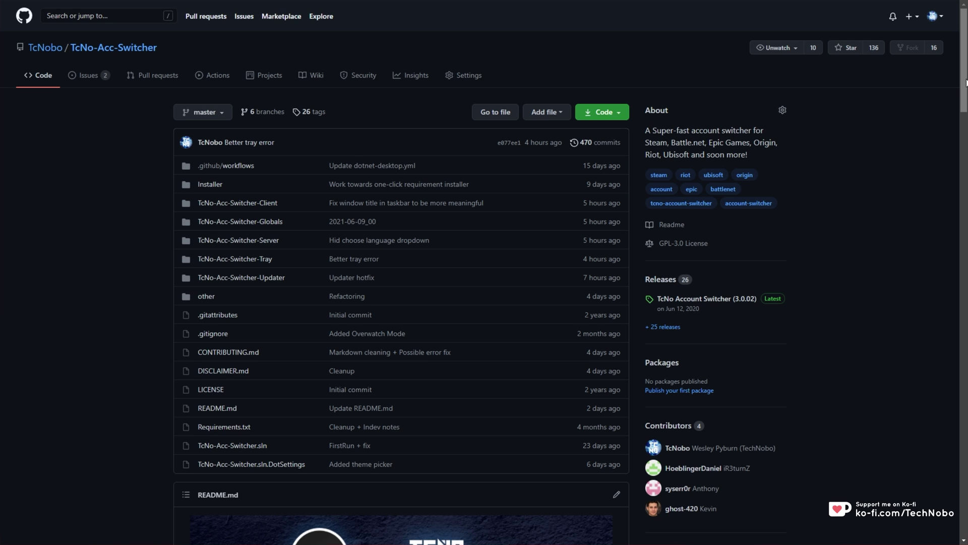
Step: Scroll the GitHub README to the Download Beta button and the Required runtimes section
left_click_drag(965, 84, 936, 159)
scroll(776, 246, "down", 6)
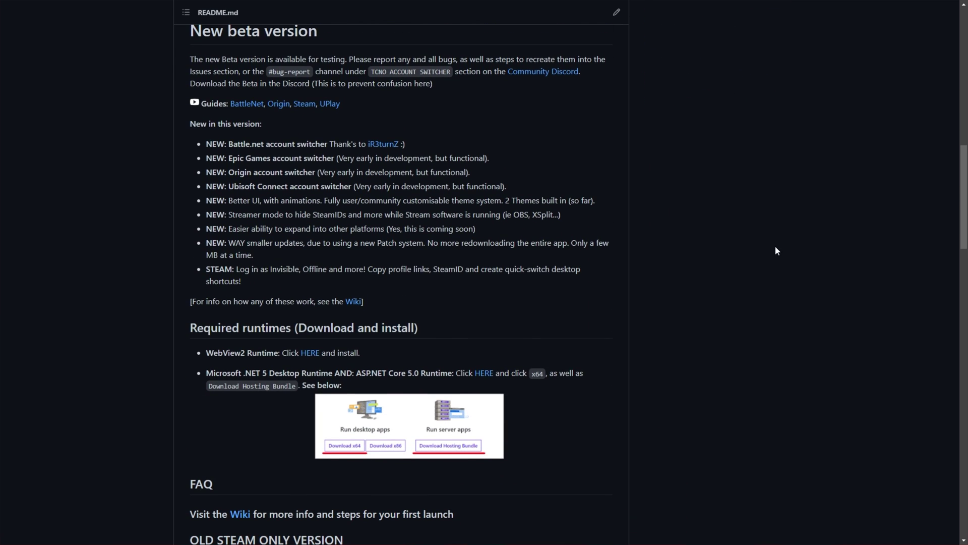
scroll(775, 250, "down", 4)
scroll(776, 246, "up", 20)
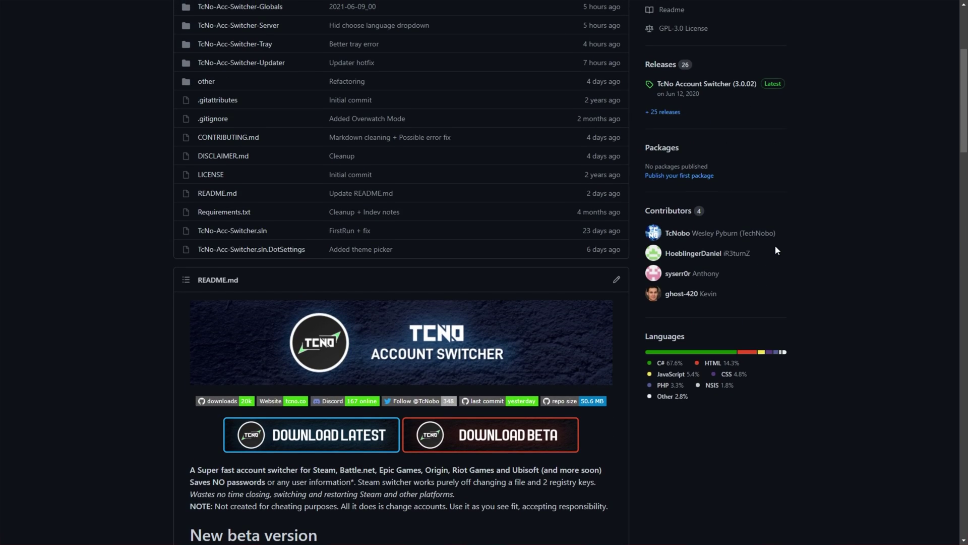
scroll(775, 250, "up", 3)
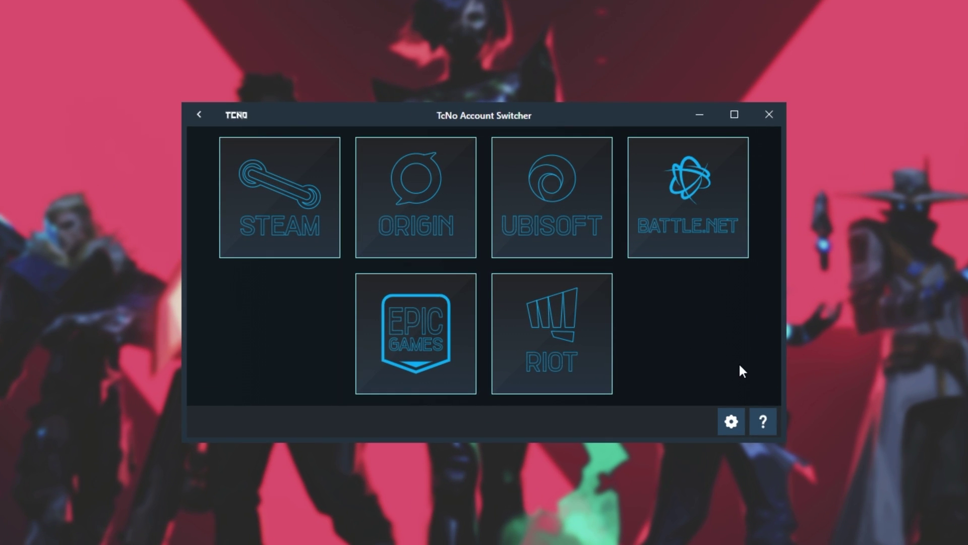
Step: Open the empty Riot accounts page and launch VALORANT from its bottom bar
left_click(594, 331)
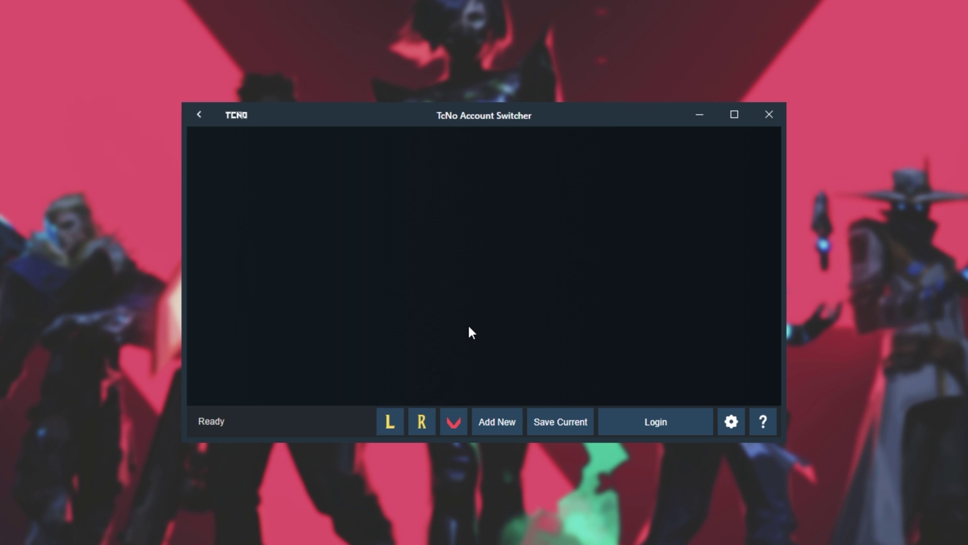
left_click(460, 424)
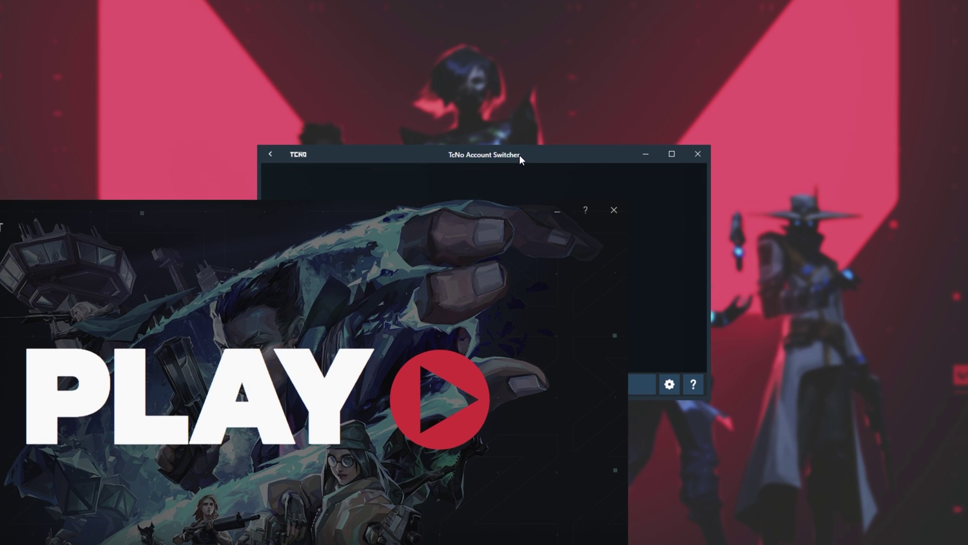
Step: Save the signed-in Riot account as a tile under its Riot ID, then close Riot
left_click(520, 155)
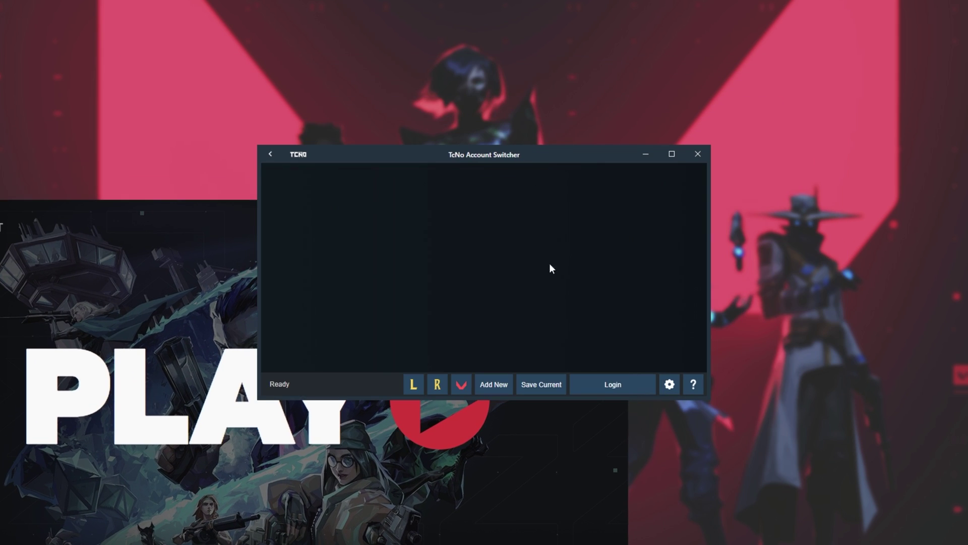
left_click(537, 386)
type("TCNO")
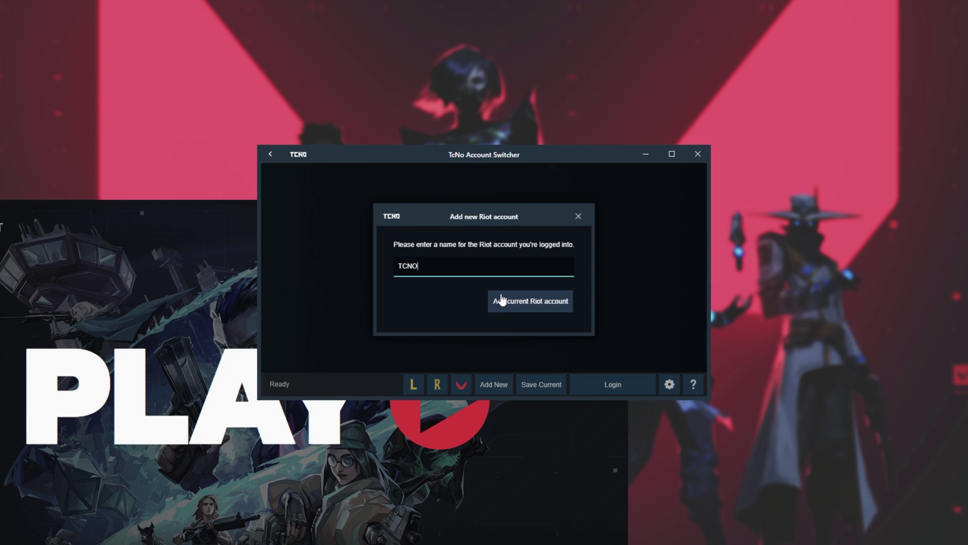
type("#ZAYT")
left_click(550, 308)
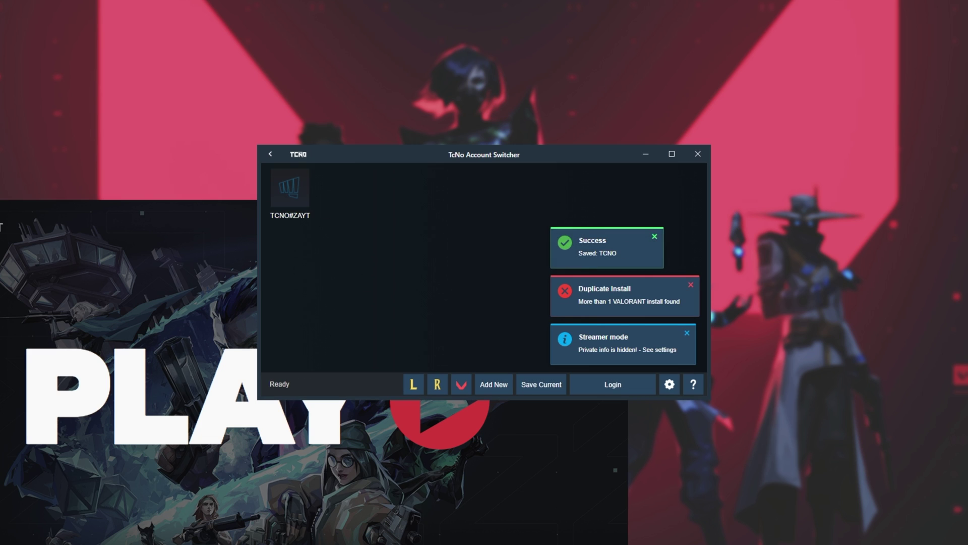
left_click(490, 385)
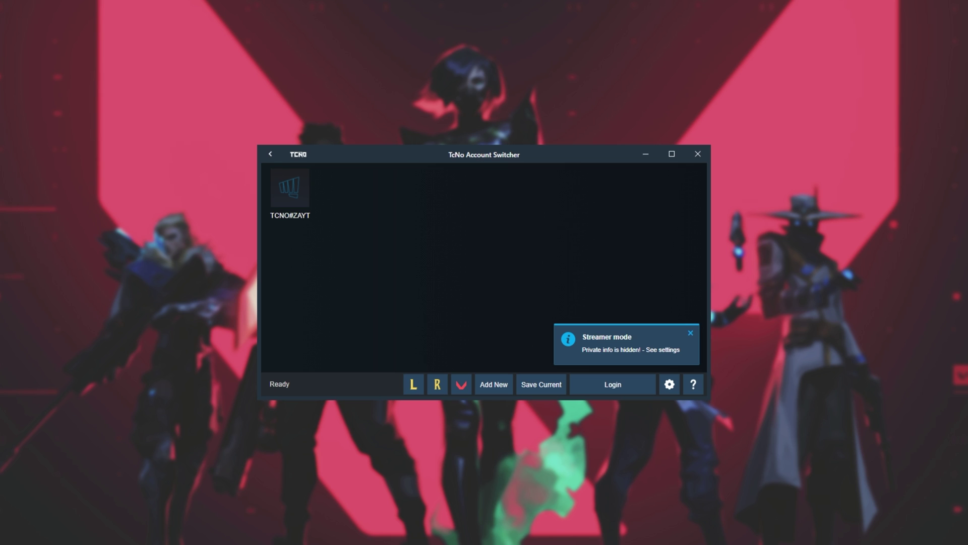
Step: Launch VALORANT, sign in the second account, and accept the Terms of Service
left_click(457, 388)
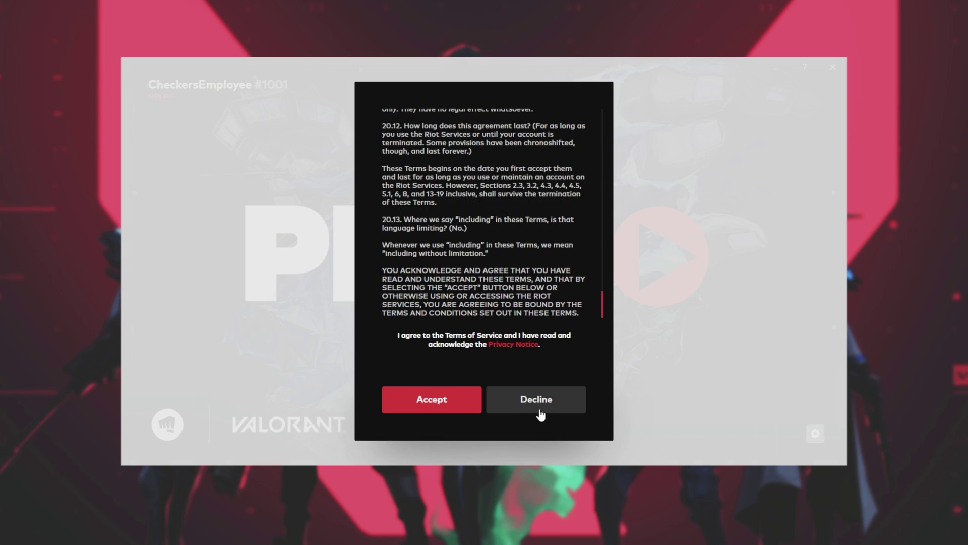
left_click(427, 408)
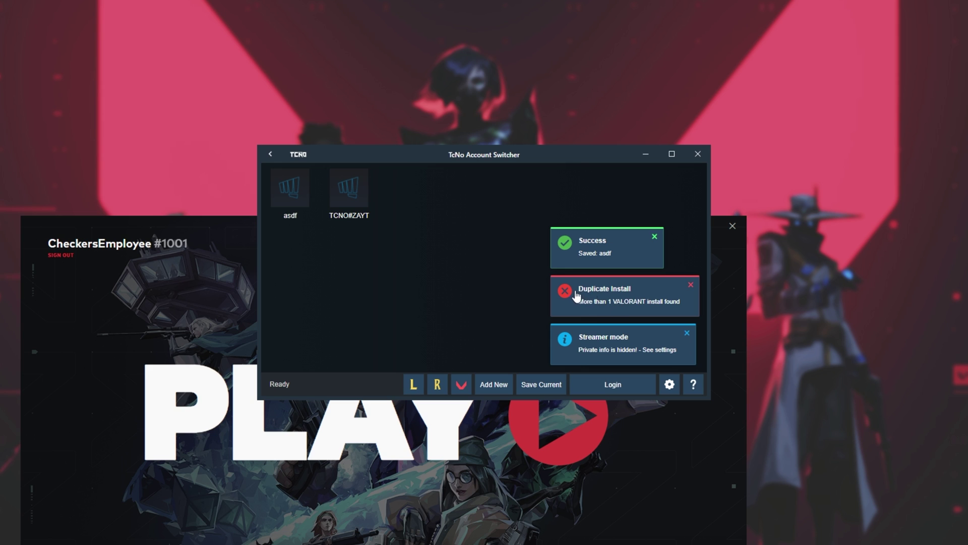
Step: Bring the switcher back in front of Riot and reopen its Riot account list
left_click(201, 226)
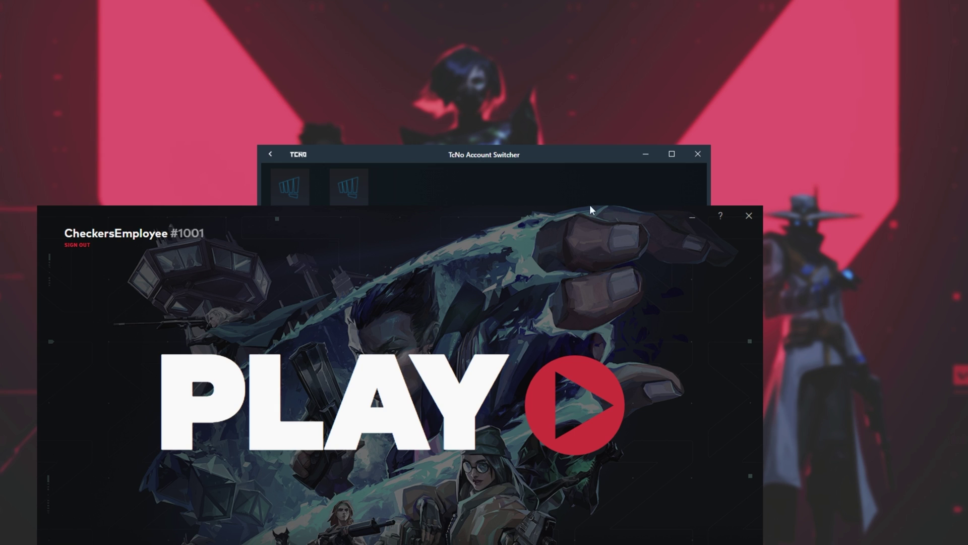
left_click(554, 170)
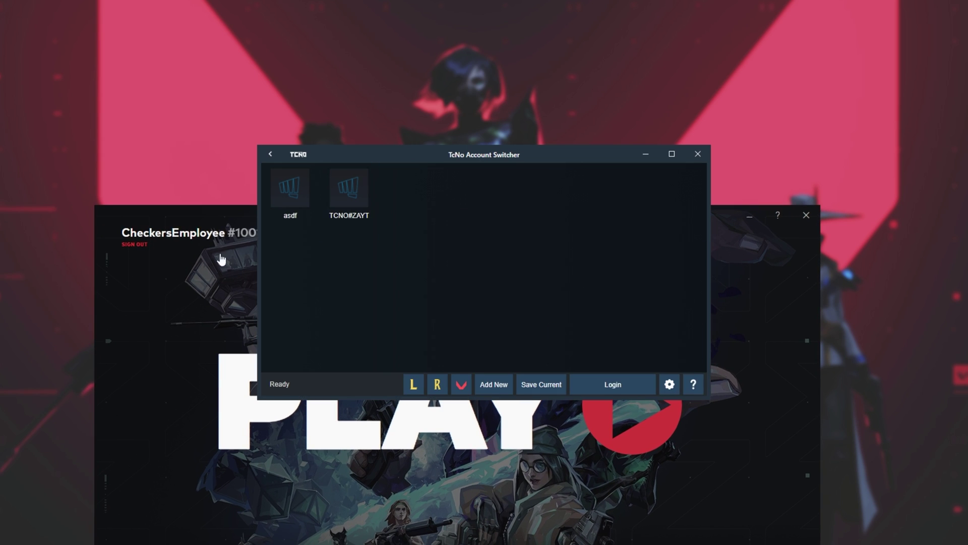
left_click(187, 233)
left_click(458, 189)
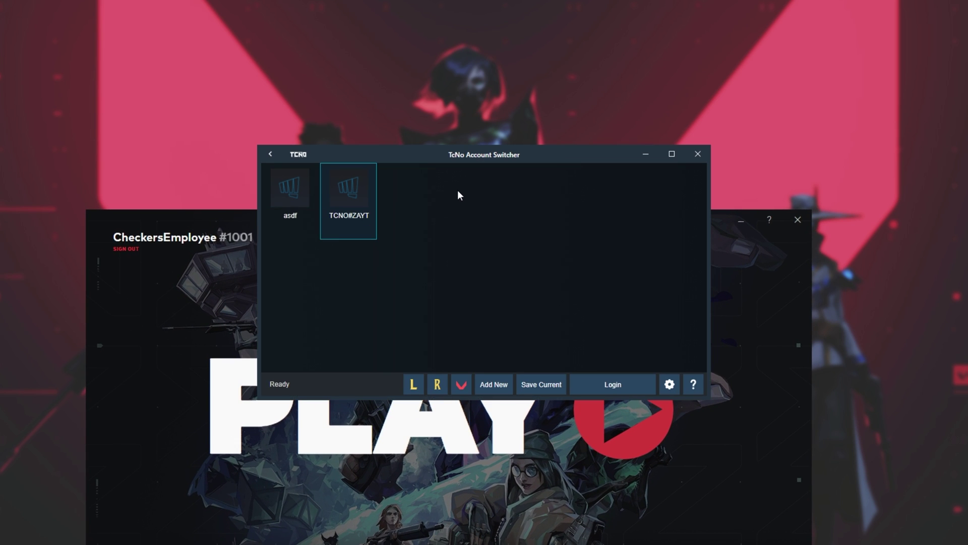
mouse_move(499, 158)
left_mouse_down()
mouse_move(514, 148)
mouse_move(502, 160)
left_mouse_up()
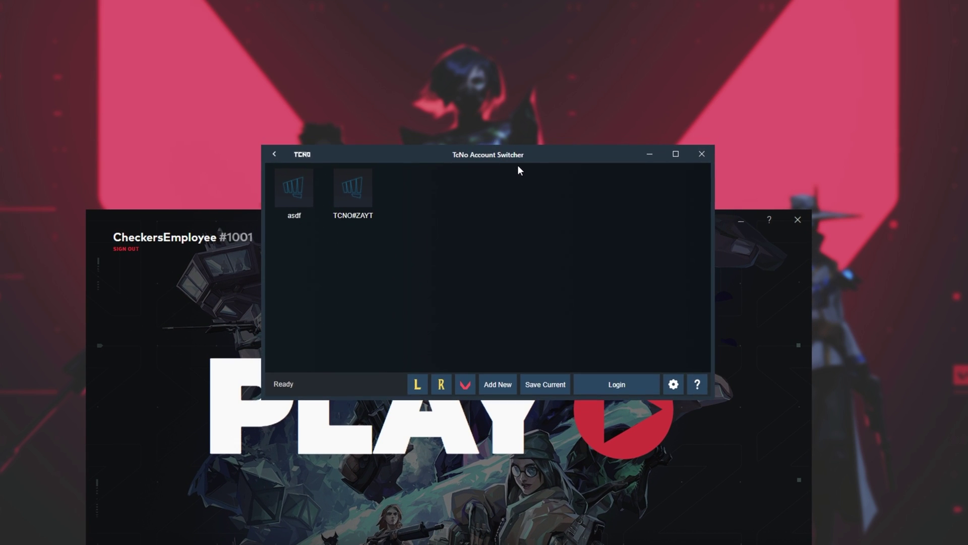
left_click(293, 161)
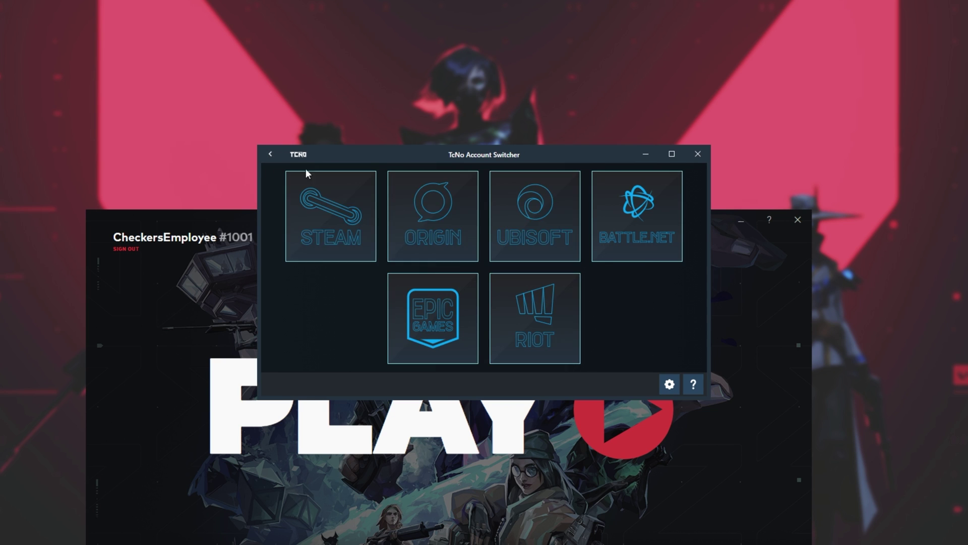
left_click(530, 303)
Step: Select the first saved Riot account and log into it
left_click(352, 197)
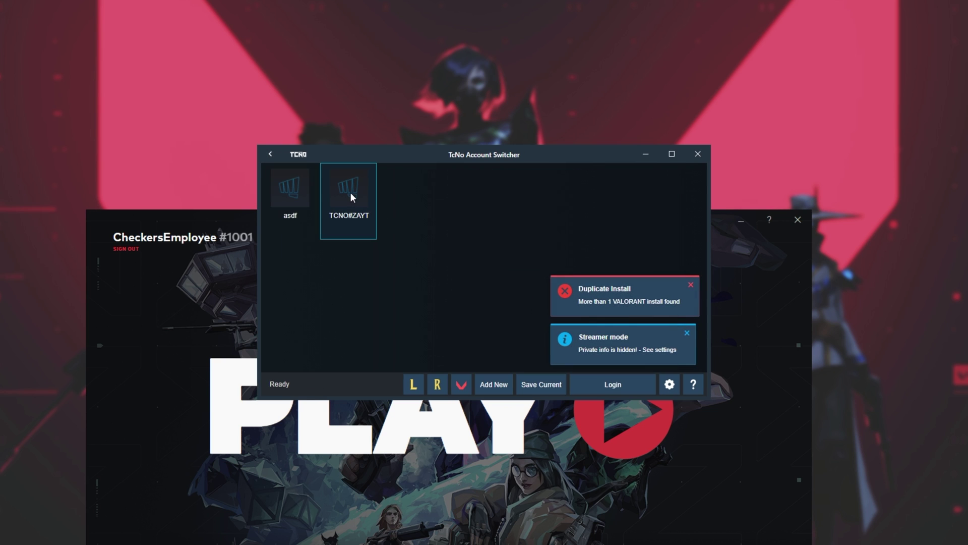
right_click(352, 197)
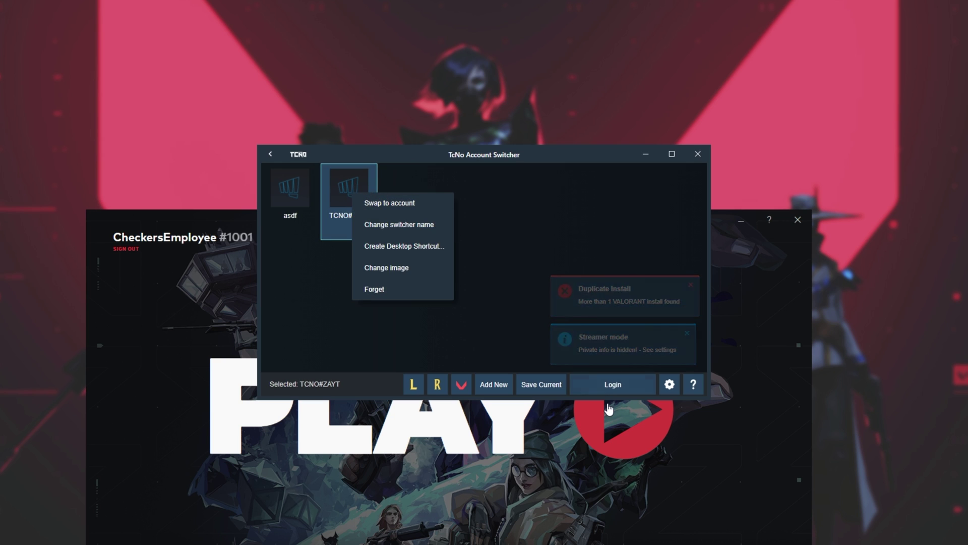
left_click(562, 320)
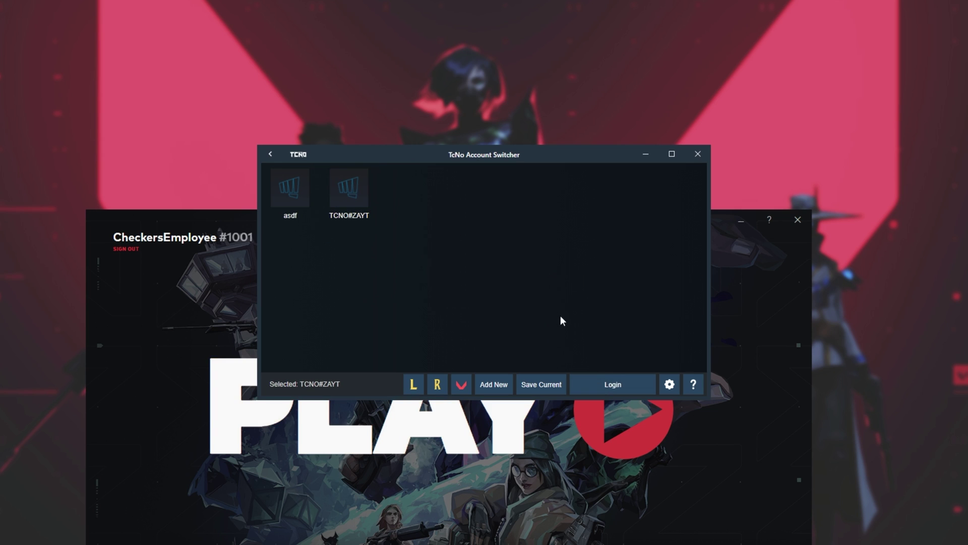
left_click(362, 217)
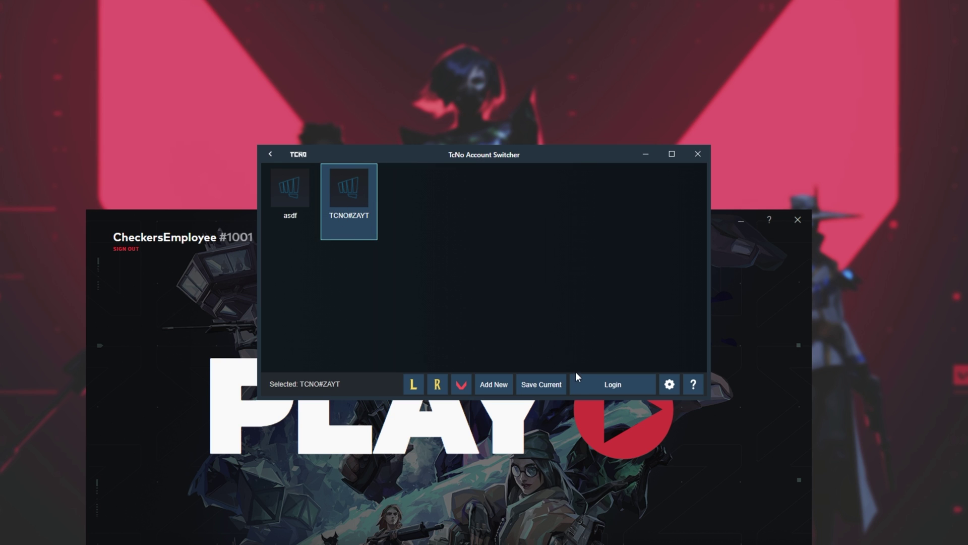
left_click(578, 384)
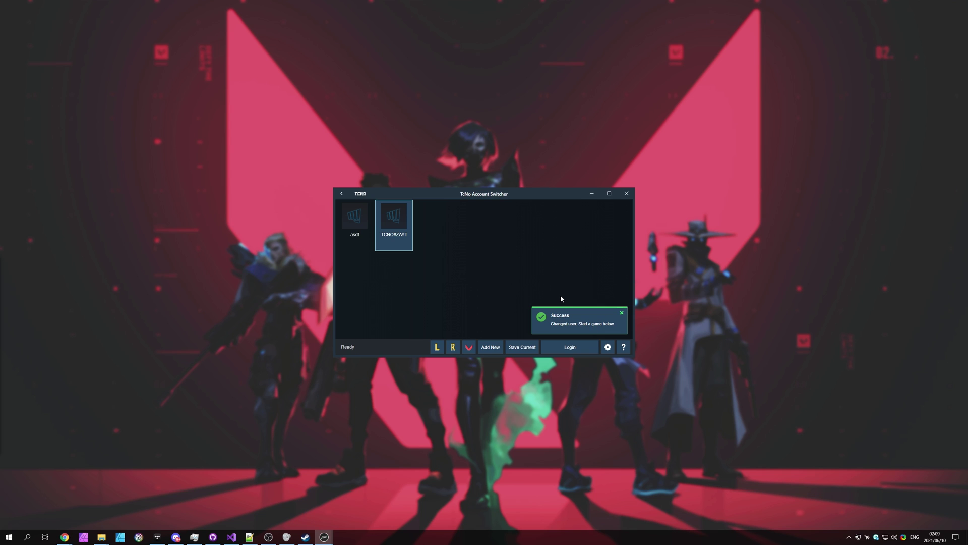
Step: Launch VALORANT on the switched account, check the friends panel, and Alt+Tab out
left_click(469, 346)
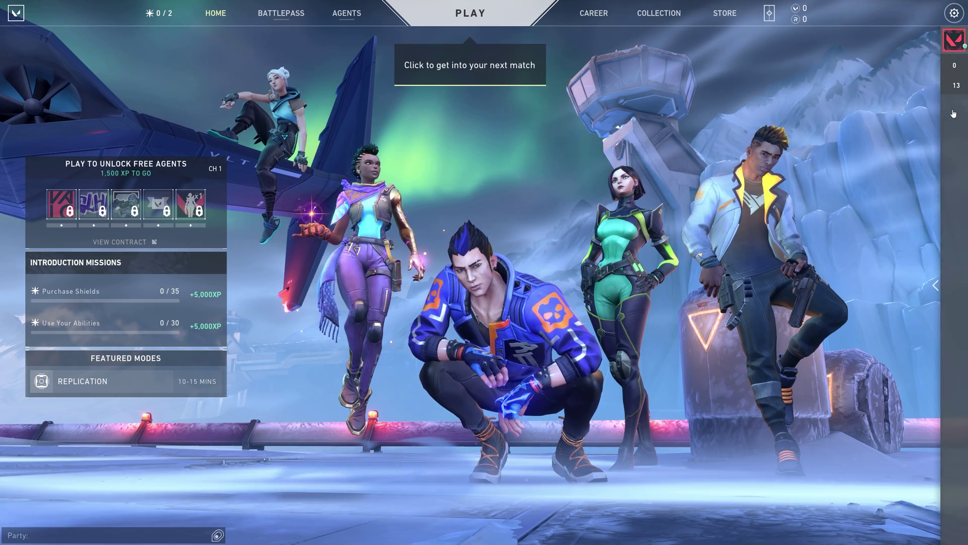
mouse_move(948, 55)
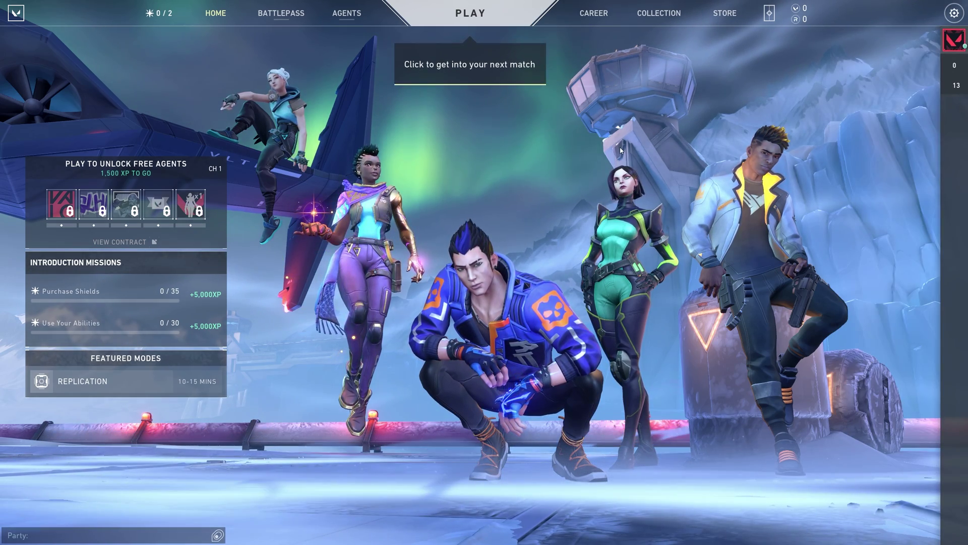
key("alt+Tab")
Step: Launch League of Legends on the current asdf account from the switcher
left_click(522, 138)
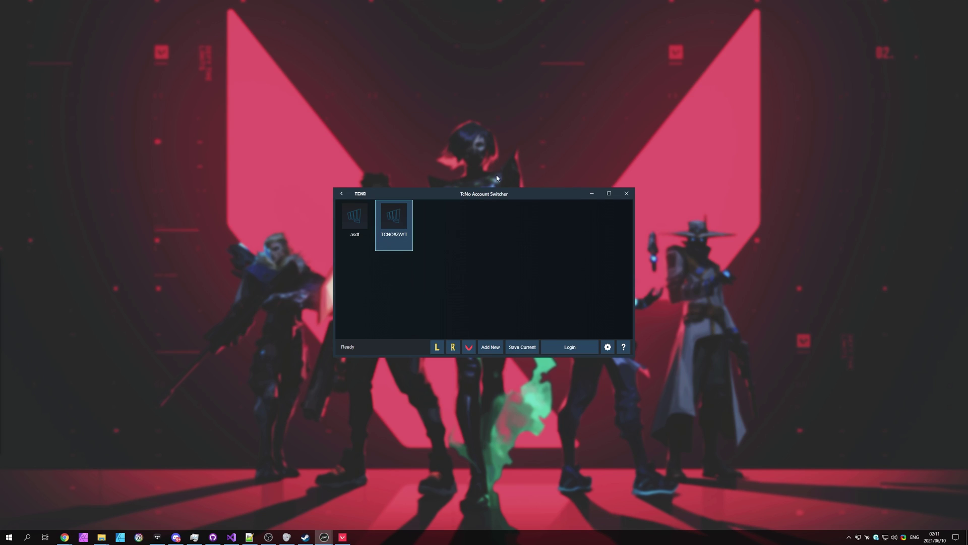
mouse_move(344, 539)
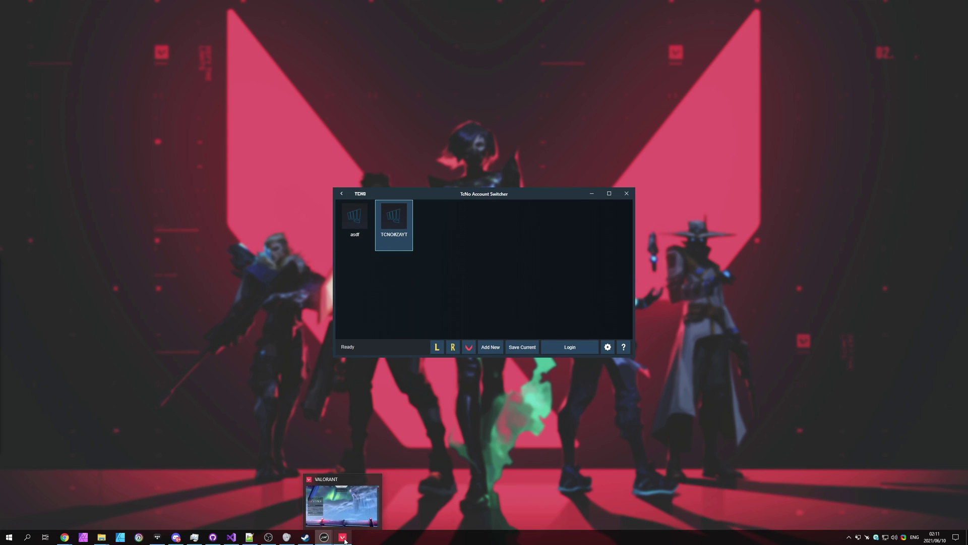
left_click(355, 218)
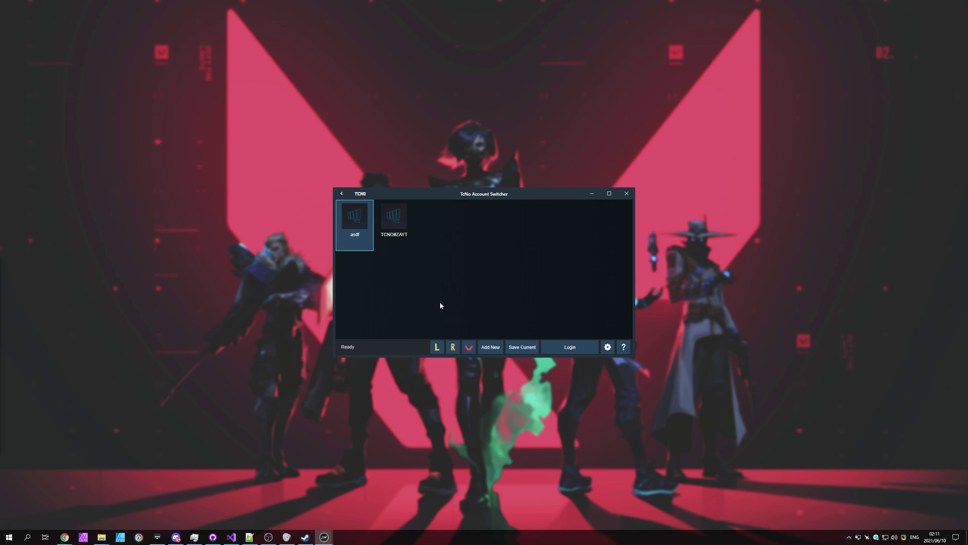
left_click(436, 350)
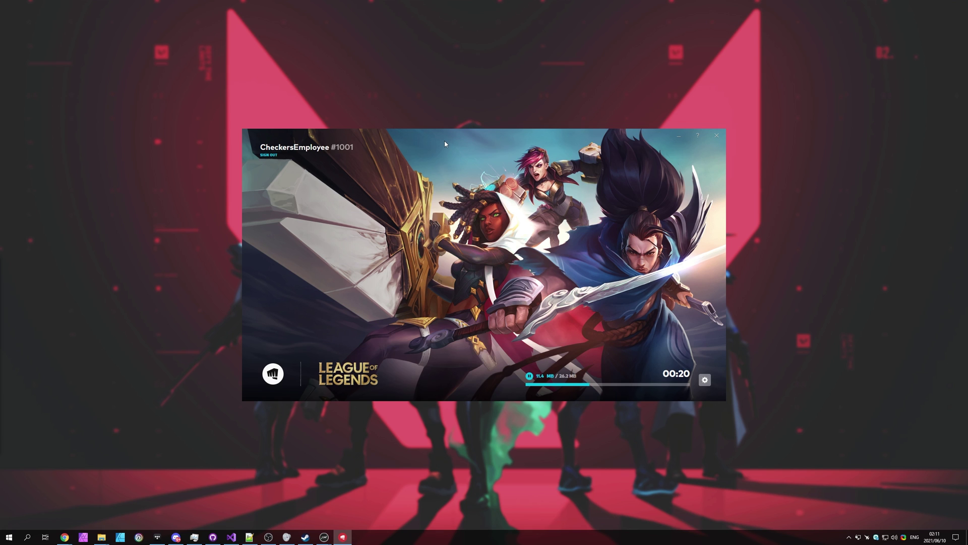
Step: Switch the Riot login to the second saved account by double-clicking its tile
left_click_drag(445, 144, 435, 230)
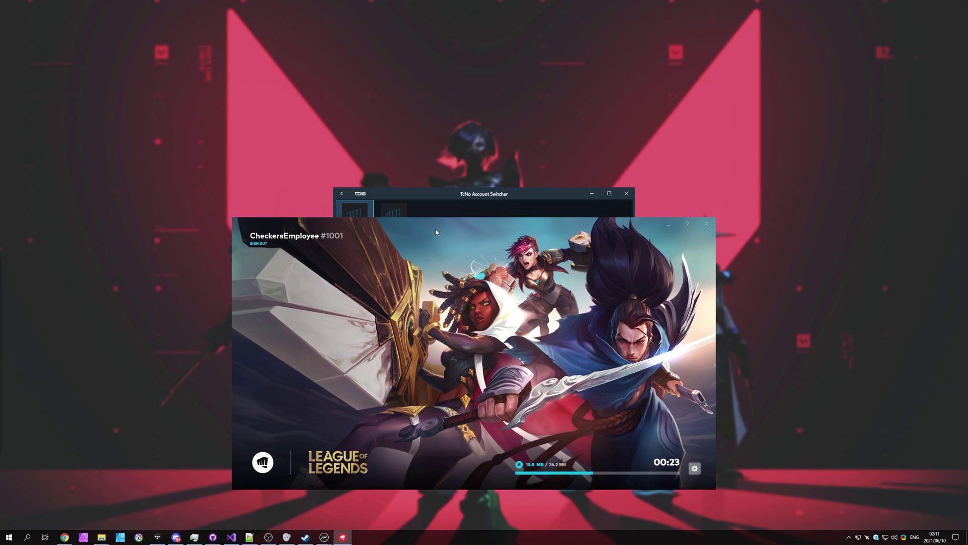
left_click(453, 194)
left_click(400, 235)
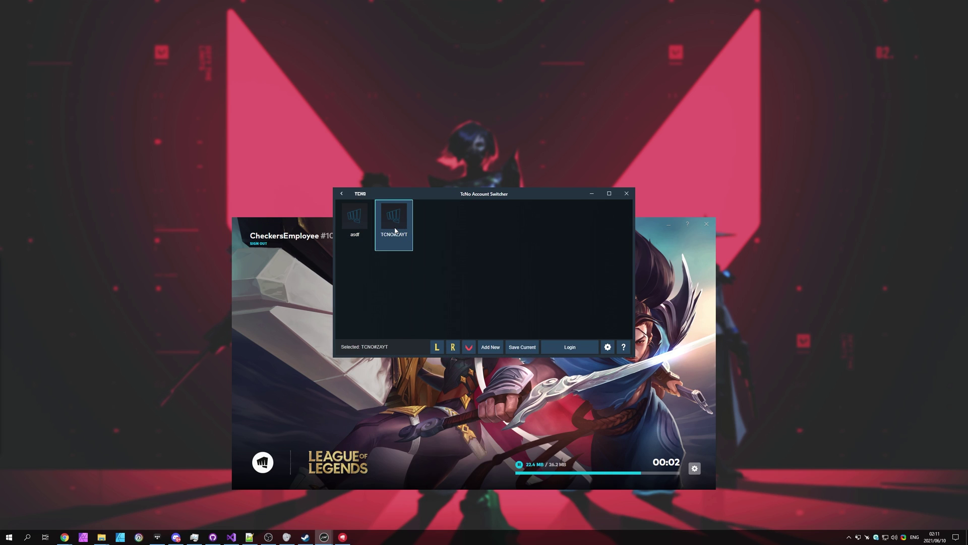
double_click(395, 230)
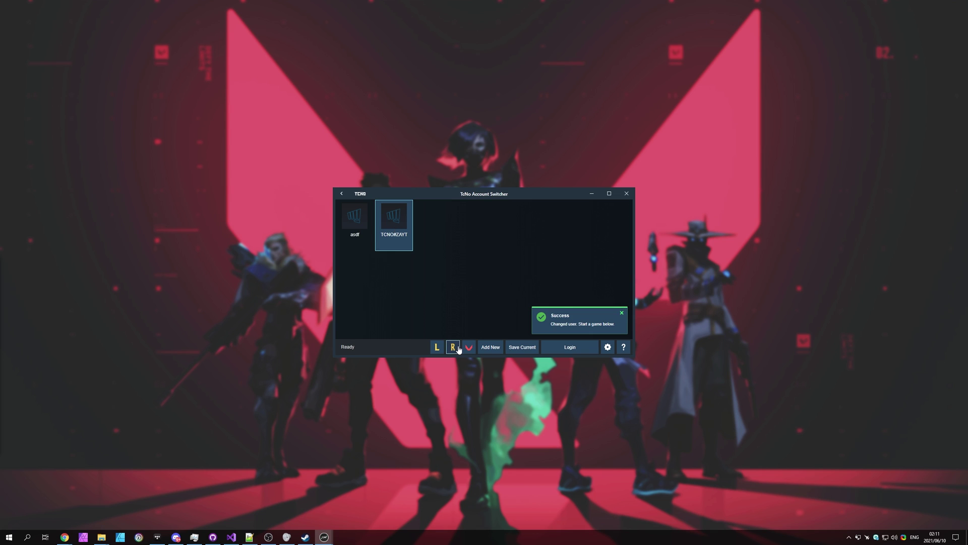
Step: Launch Legends of Runeterra on the newly switched Riot account
left_click(453, 347)
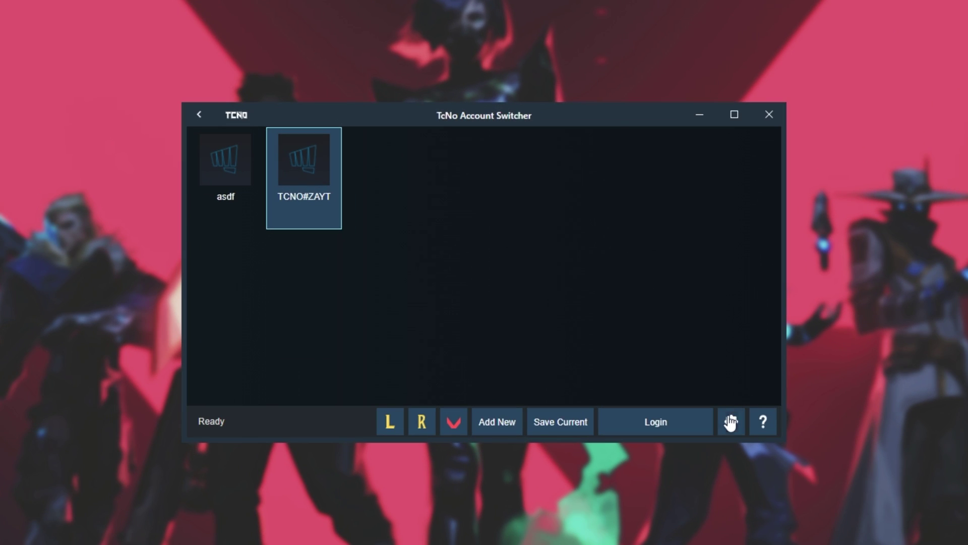
left_click(608, 347)
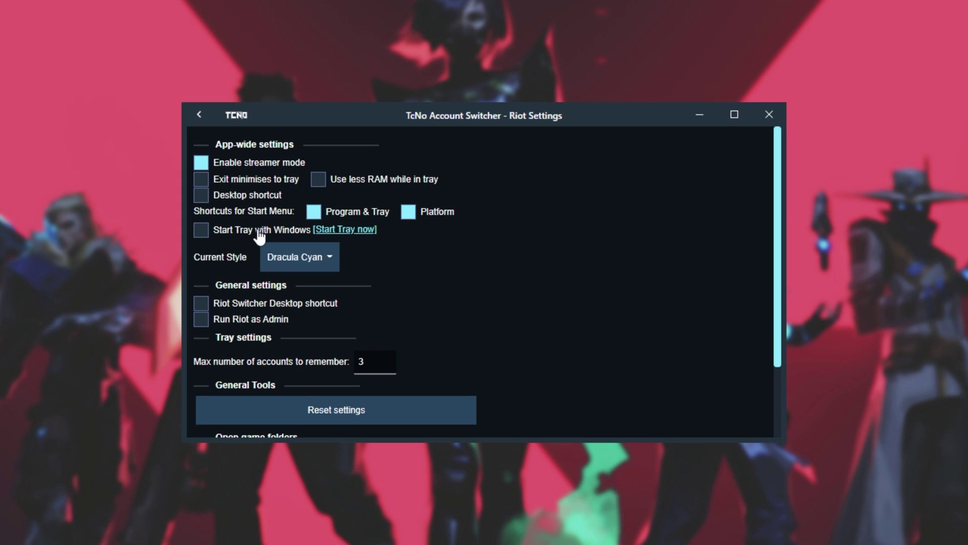
scroll(269, 280, "down", 1)
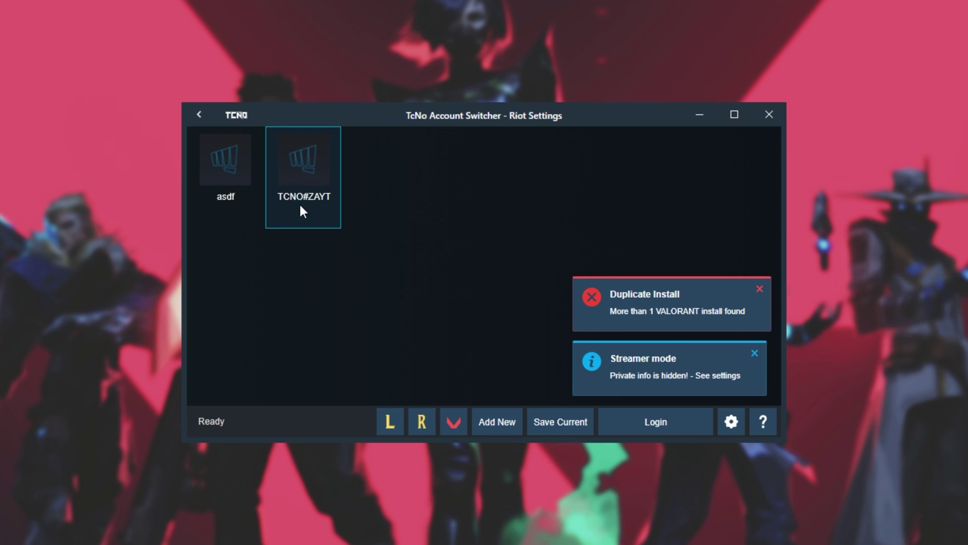
Step: Create a desktop shortcut for the second saved account, place it, and return to the platform grid
right_click(298, 200)
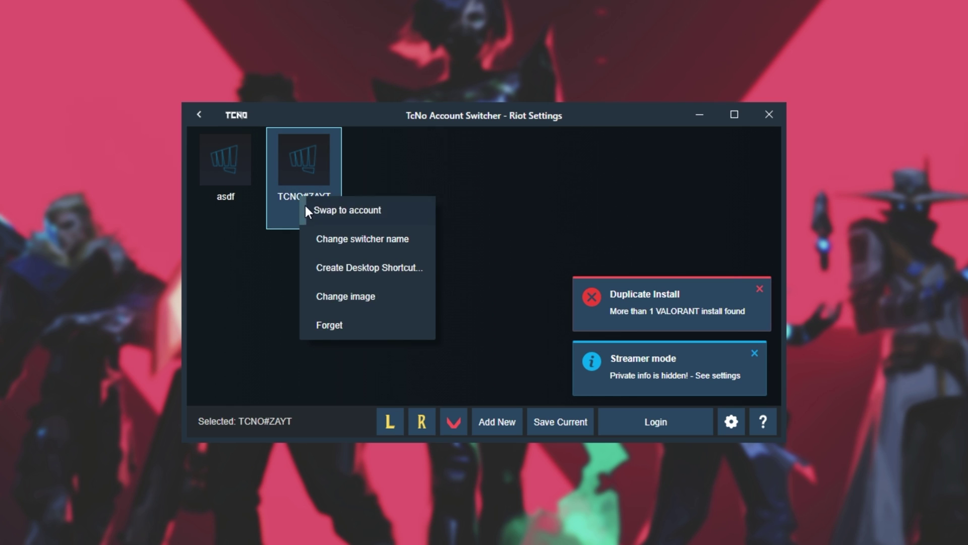
left_click(380, 272)
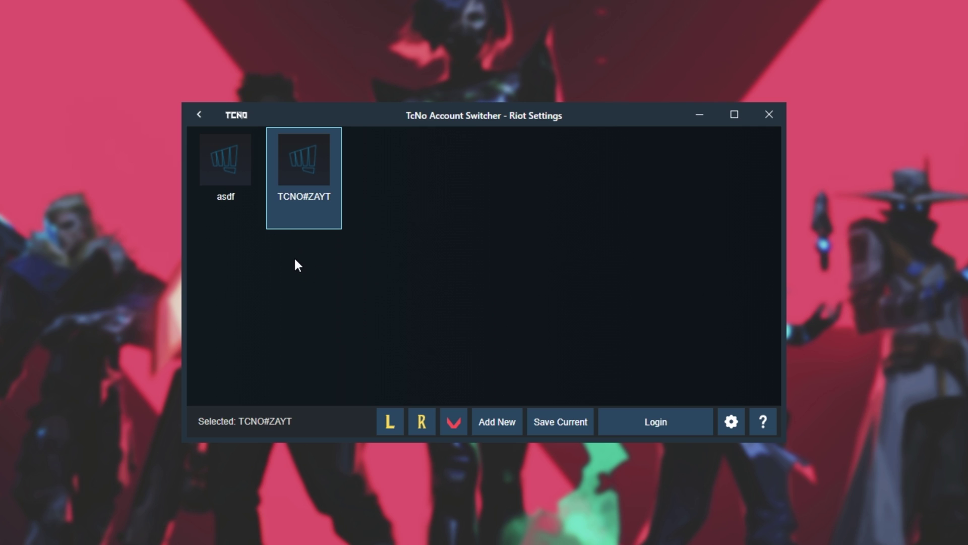
left_click_drag(381, 109, 532, 122)
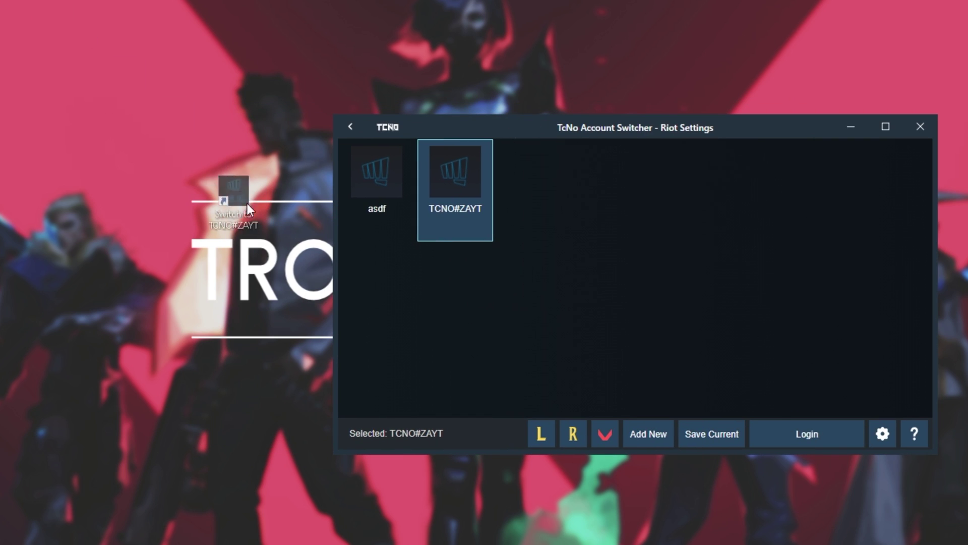
left_click_drag(231, 205, 178, 218)
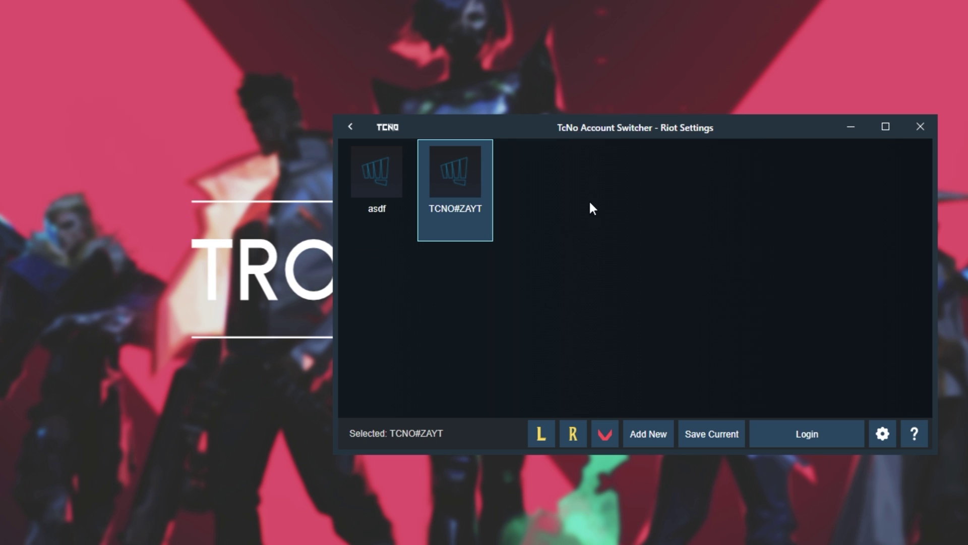
left_click_drag(582, 130, 431, 118)
left_click(199, 114)
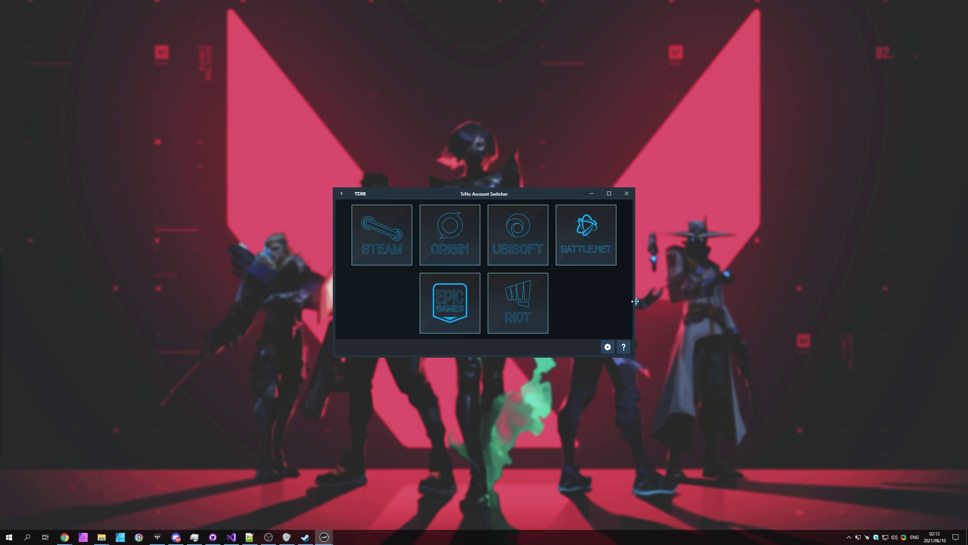
Step: Open the app's information dialog and go to View on GitHub
left_click(623, 347)
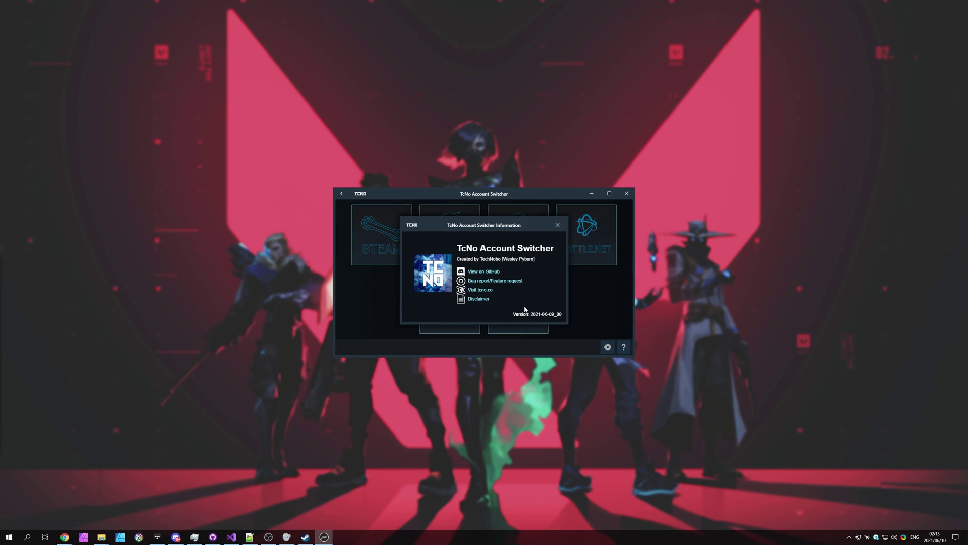
left_click(557, 229)
left_click(627, 193)
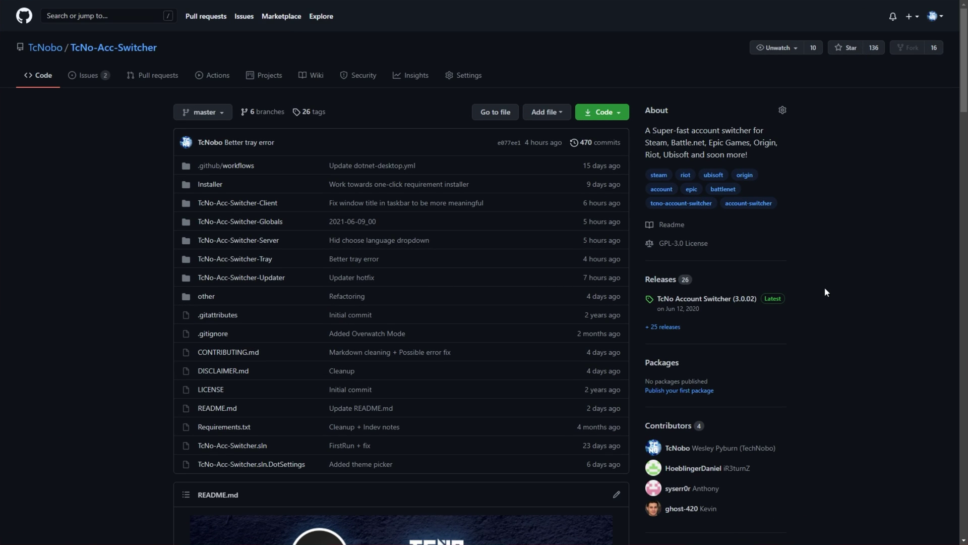
Step: Open the README's Download Beta link in a new tab and switch to the Releases page
scroll(357, 252, "down", 6)
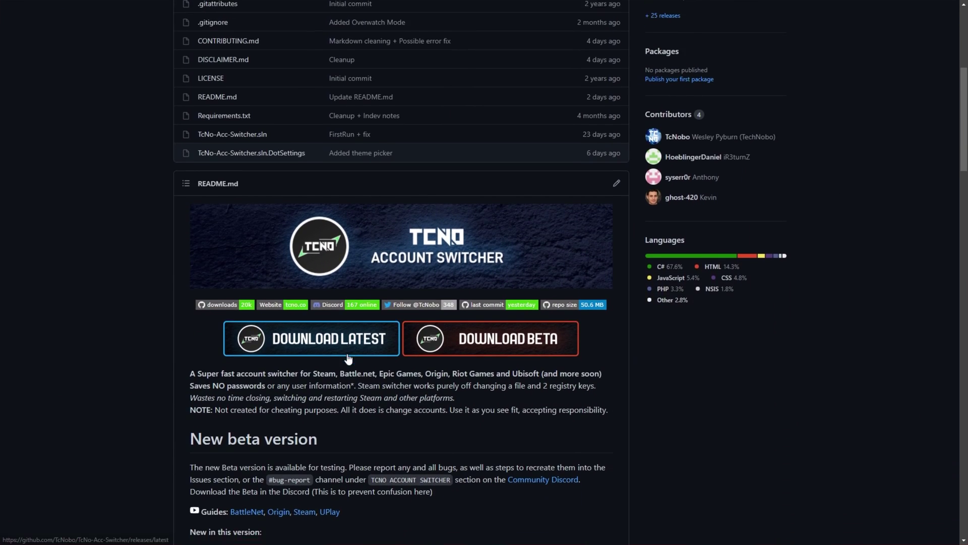
scroll(347, 358, "down", 1)
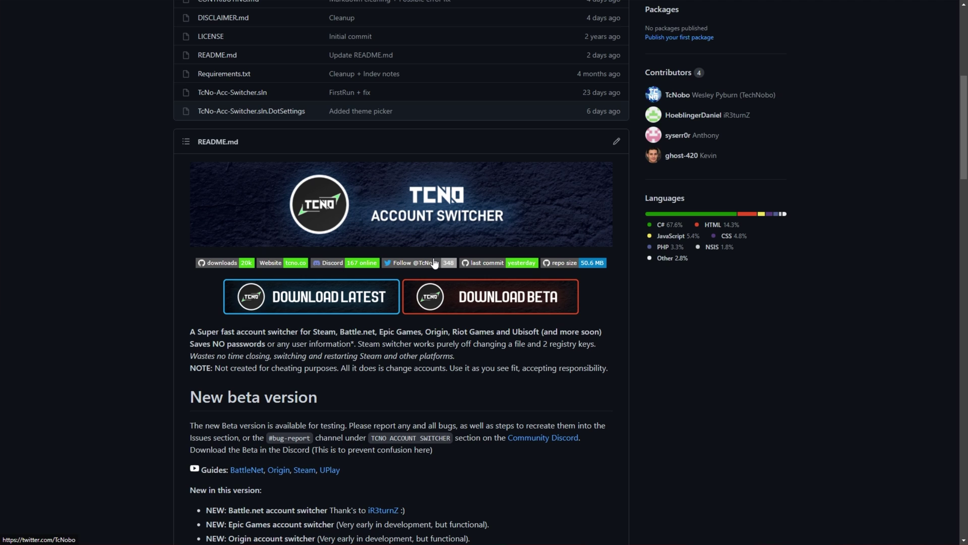
right_click(467, 291)
left_click(483, 295)
key("ctrl+Tab")
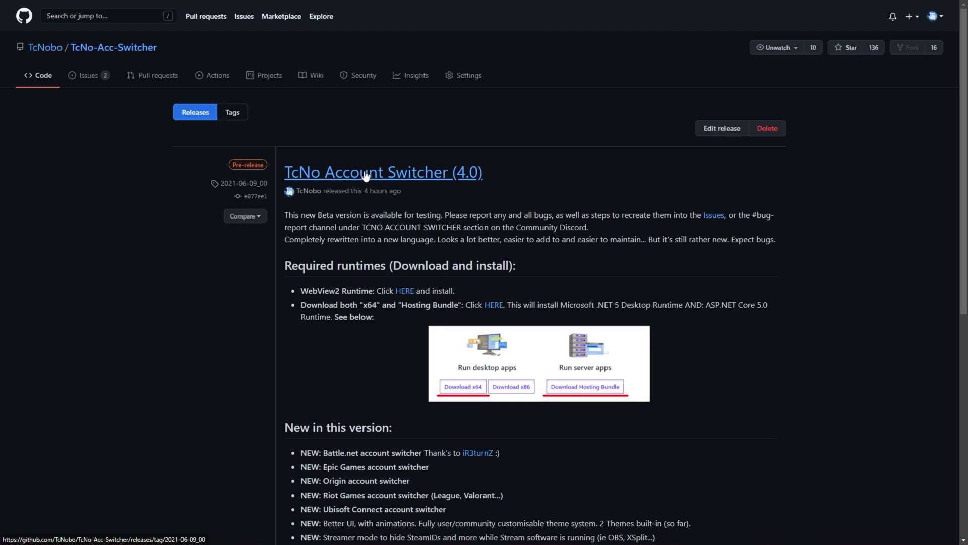
Step: Download TcNo-Acc-Switcher-BETA_2021-06-09_00.zip from the 4.0 pre-release Assets
scroll(363, 176, "down", 4)
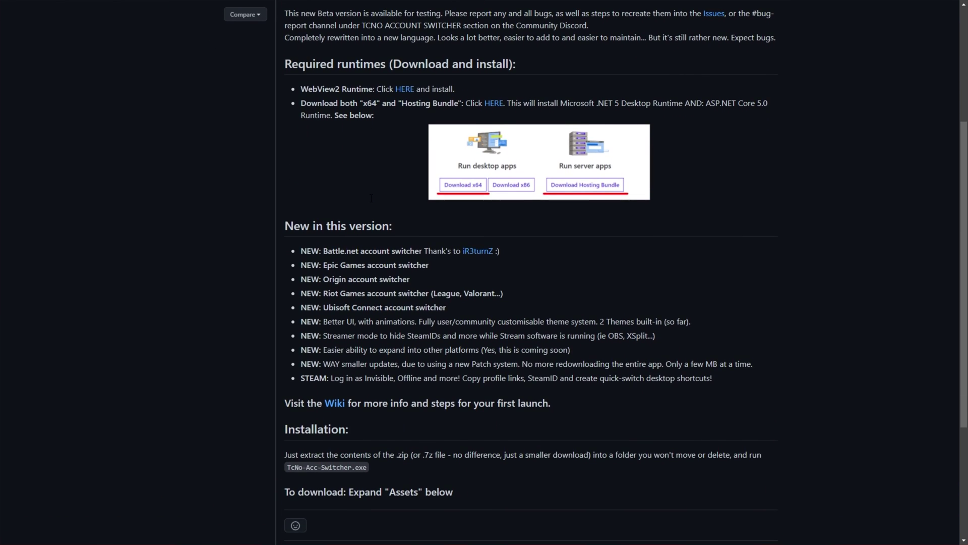
scroll(370, 203, "up", 1)
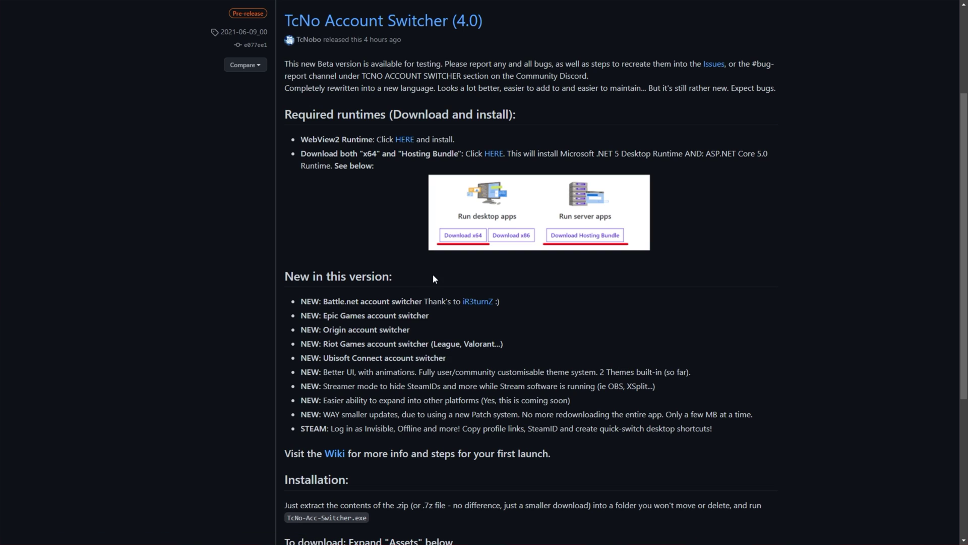
scroll(432, 274, "down", 5)
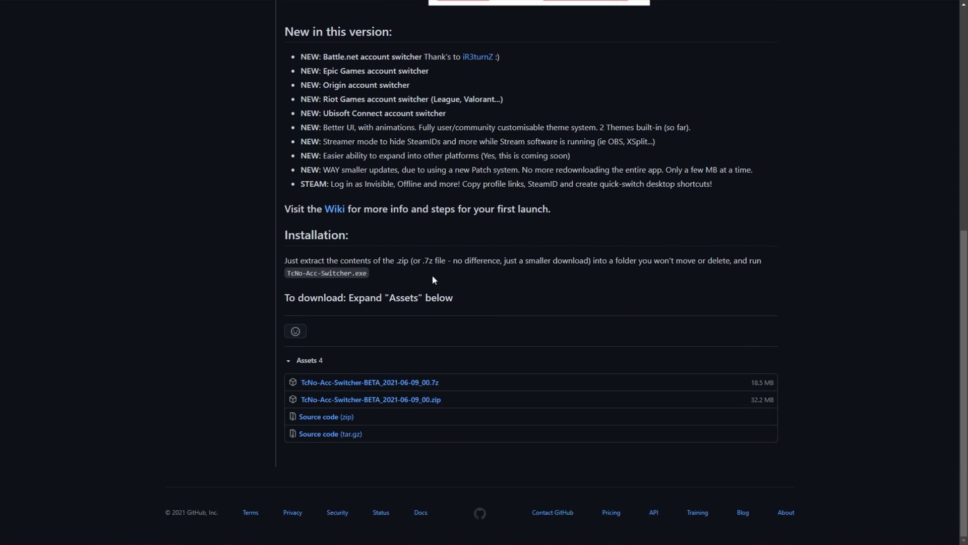
left_click(437, 400)
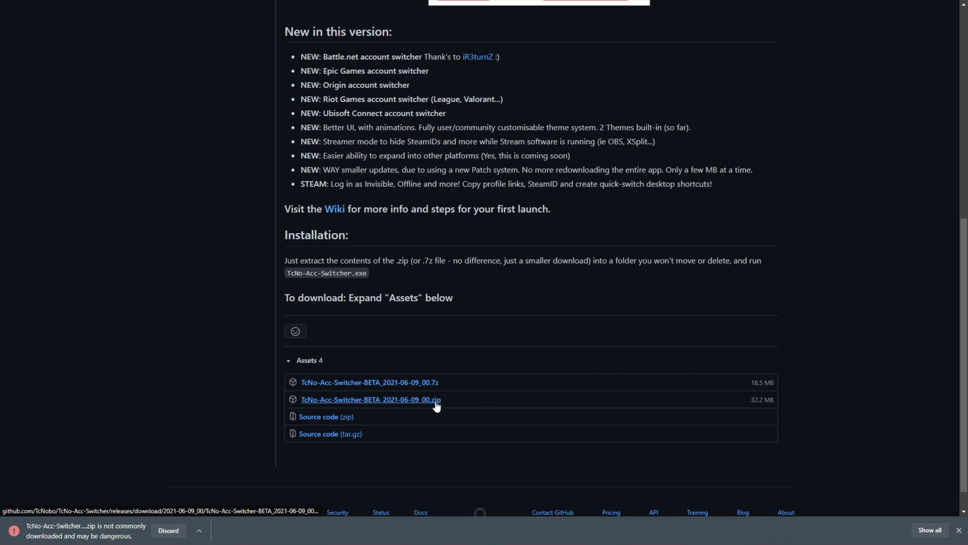
Step: Keep the flagged zip download and open the archive
left_click(204, 532)
left_click(216, 542)
left_click(87, 531)
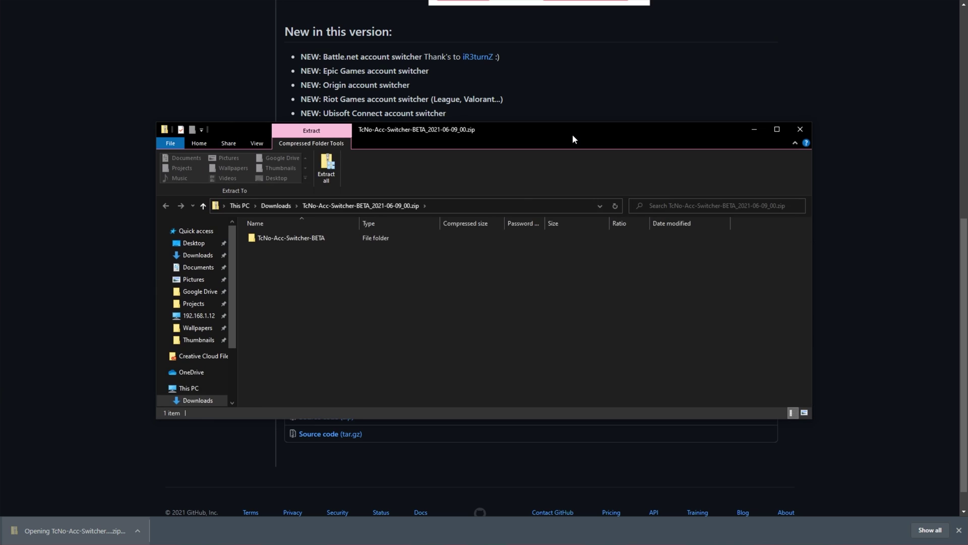
Step: Copy the TcNo-Acc-Switcher-BETA folder from the zip onto the desktop and open it
key("alt+Tab")
key("super+Down")
left_click_drag(322, 237, 420, 93)
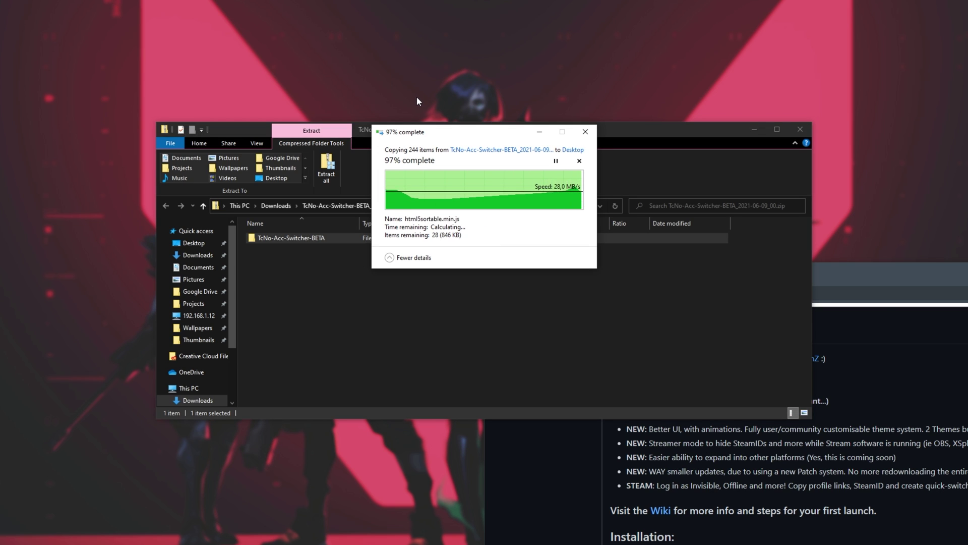
left_click(806, 132)
left_click_drag(431, 114, 410, 220)
double_click(411, 224)
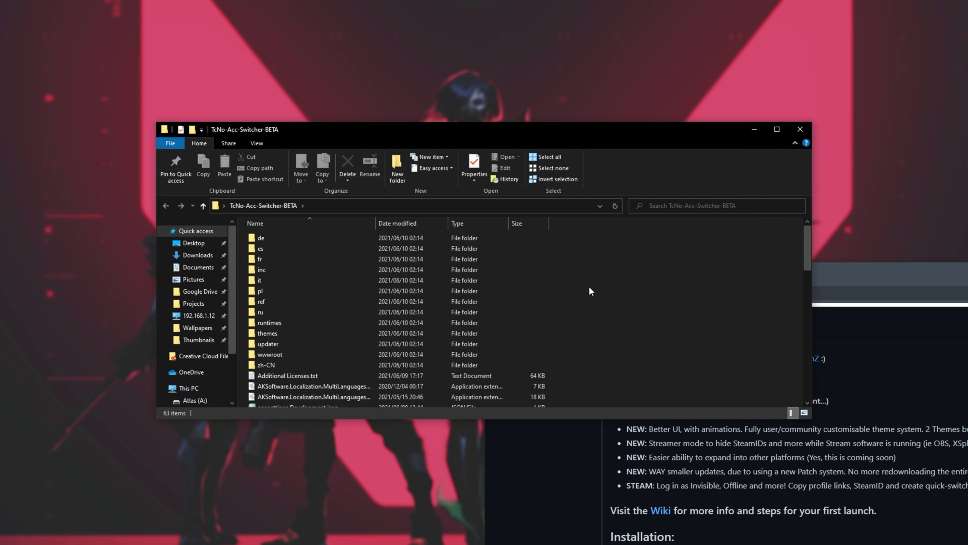
Step: Select TcNo-Acc-Switcher.exe in the folder and bring the GitHub release page back to front
scroll(589, 291, "down", 8)
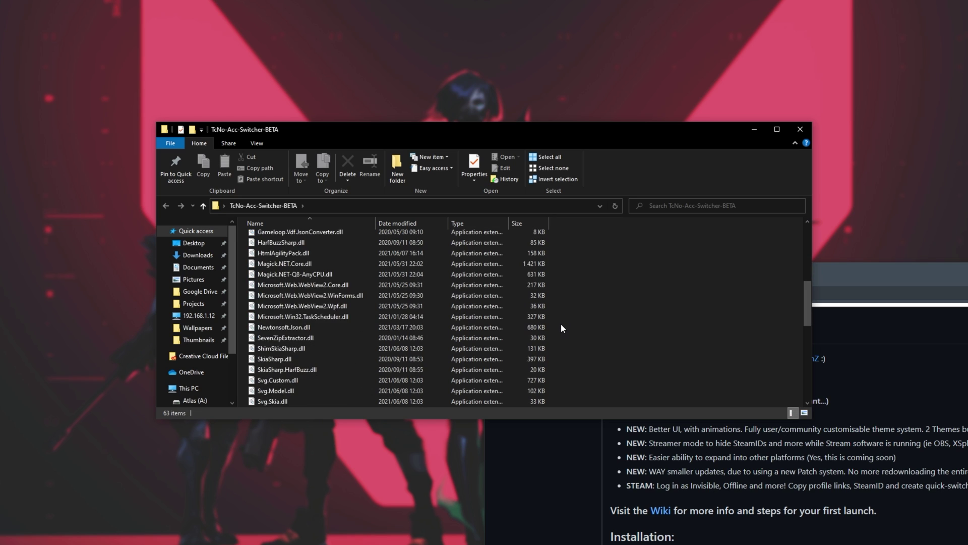
scroll(561, 325, "down", 3)
left_click(384, 349)
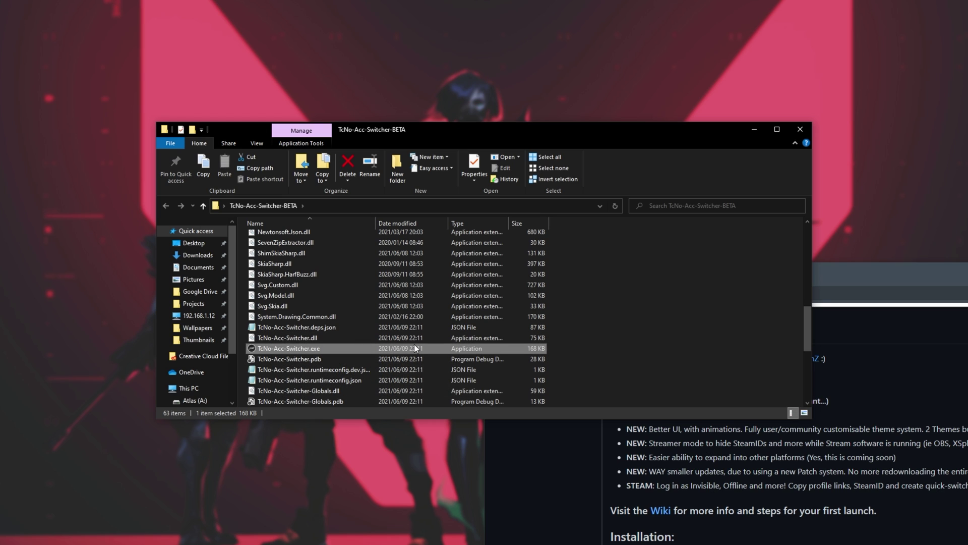
scroll(415, 348, "down", 2)
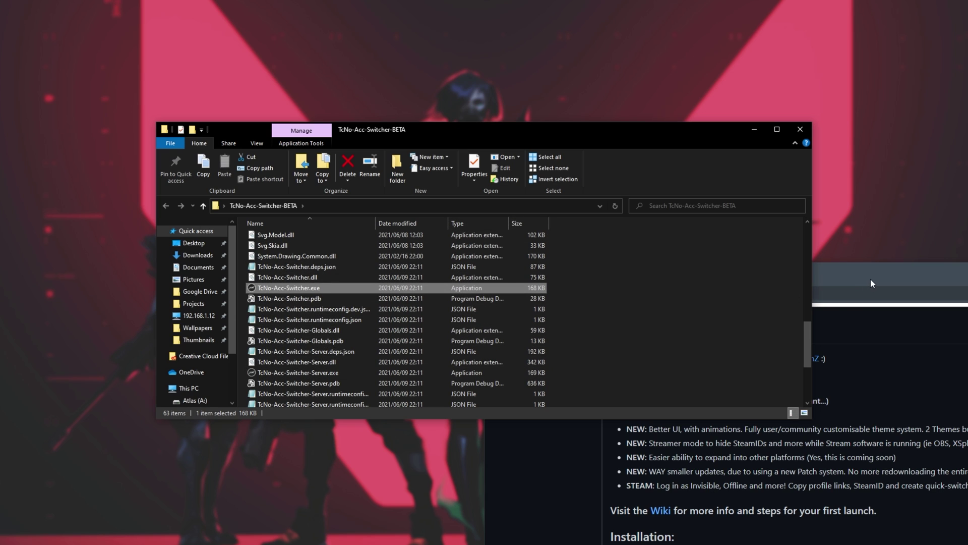
left_click_drag(870, 279, 709, 62)
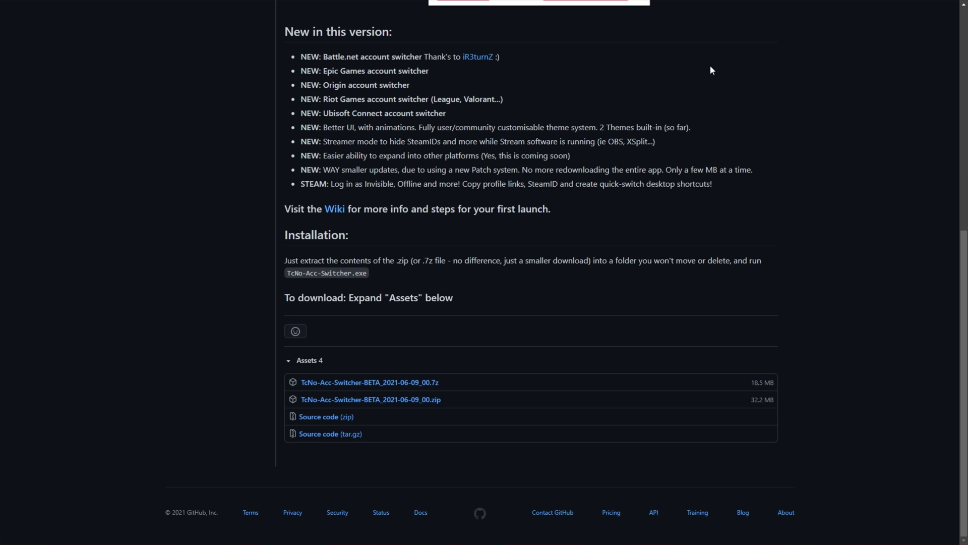
Step: Return to the repository README and highlight the WebView2 Runtime requirement
scroll(670, 204, "up", 7)
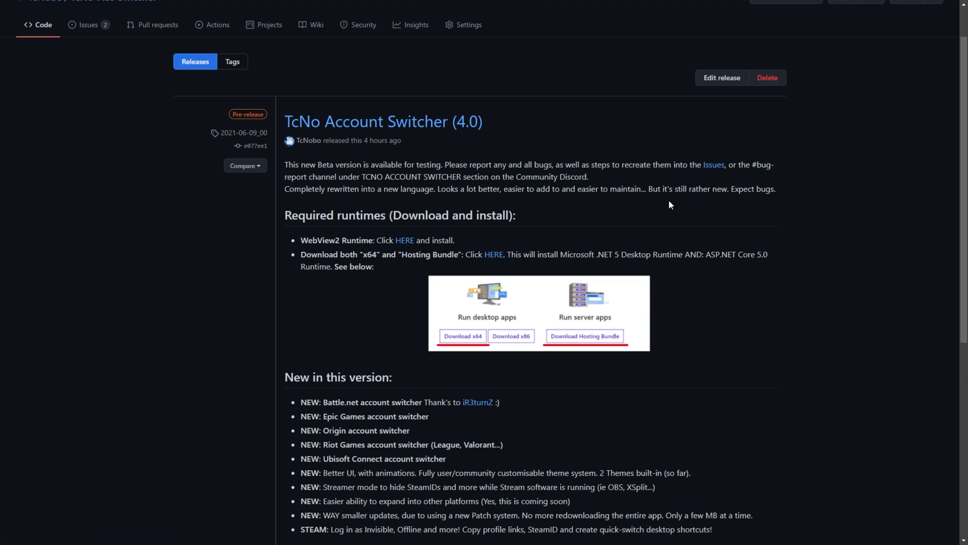
key("alt+Left")
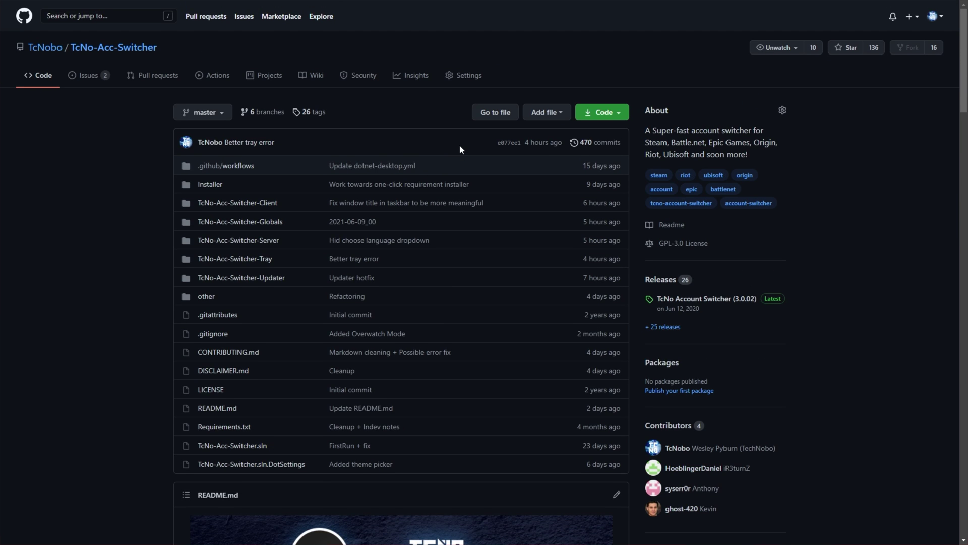
scroll(459, 145, "down", 15)
scroll(459, 151, "up", 1)
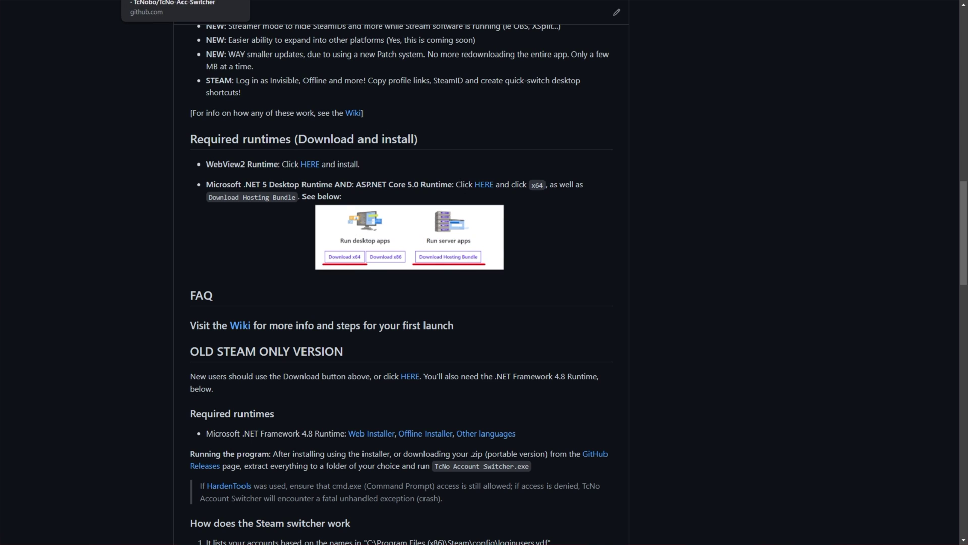
left_click_drag(206, 164, 282, 176)
Step: Download the WebView2 Runtime installer, then bring up the .NET 5 runtime link's options
right_click(310, 167)
key("Escape")
left_click(318, 169)
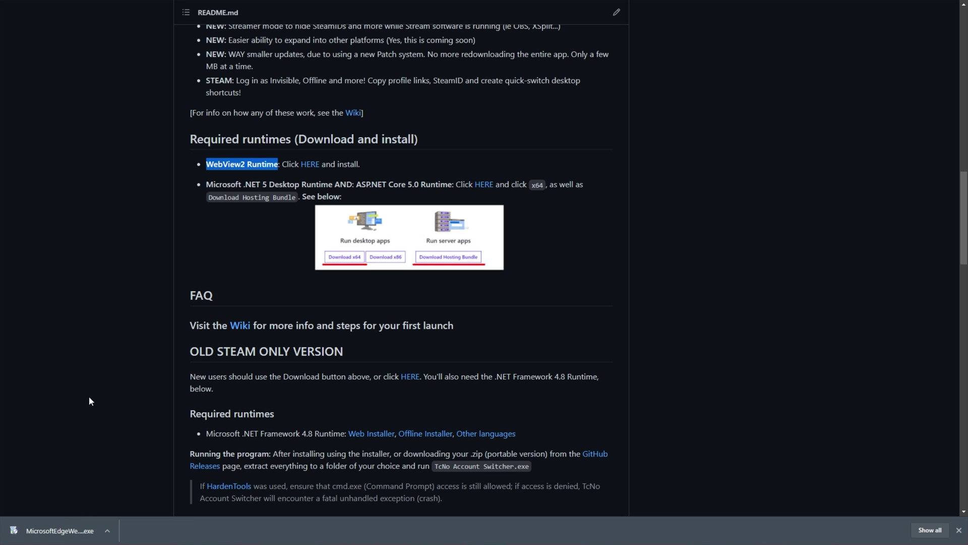
left_click_drag(206, 185, 411, 184)
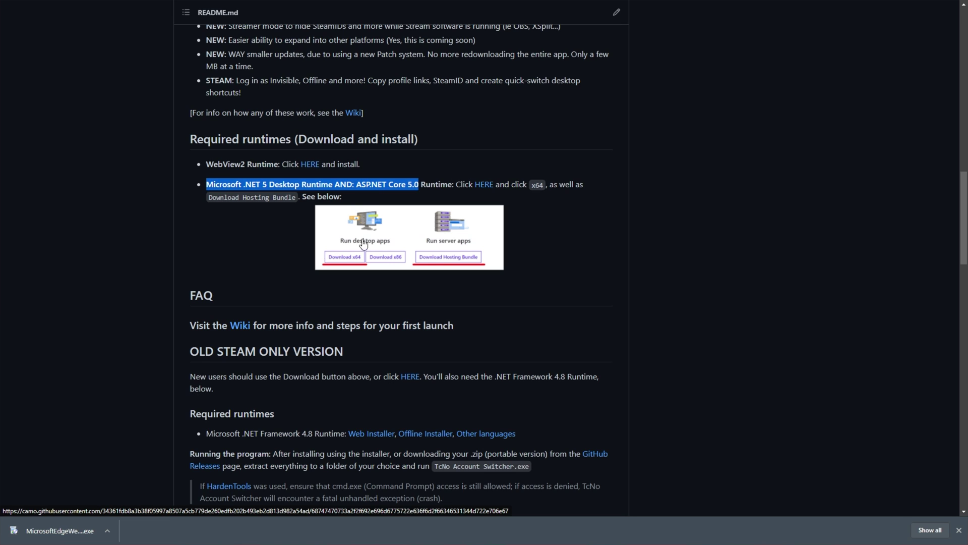
right_click(487, 186)
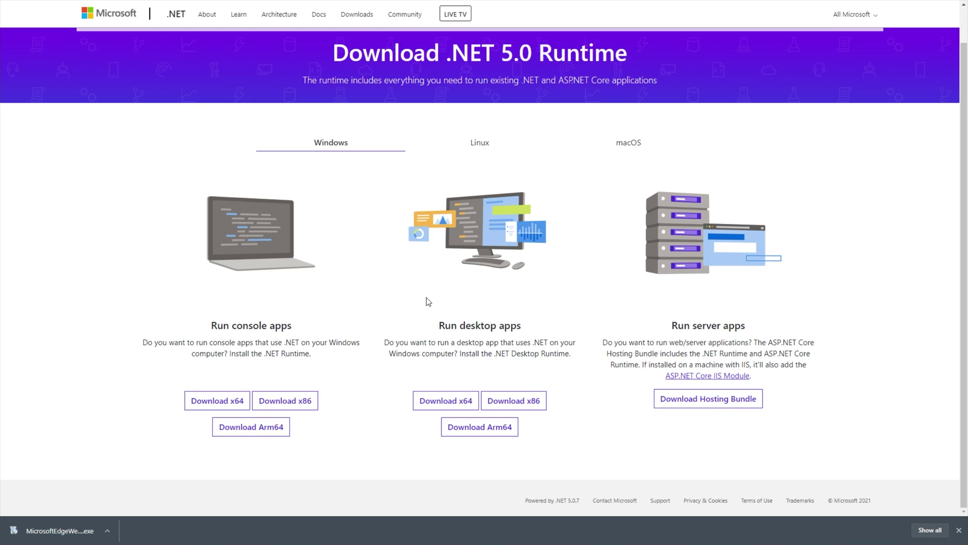
Step: Open the Desktop Runtime x64 and ASP.NET Core Hosting Bundle downloads in new tabs
right_click(450, 401)
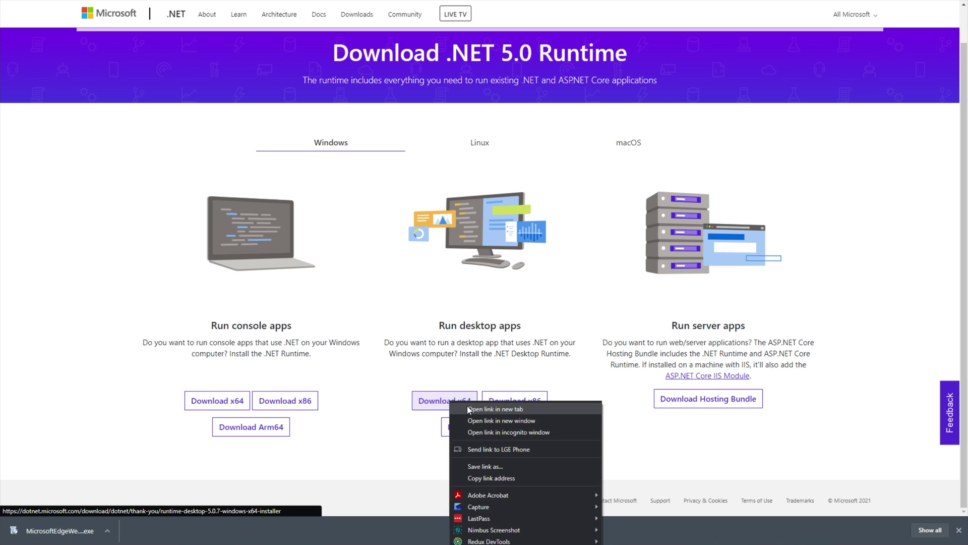
left_click(469, 409)
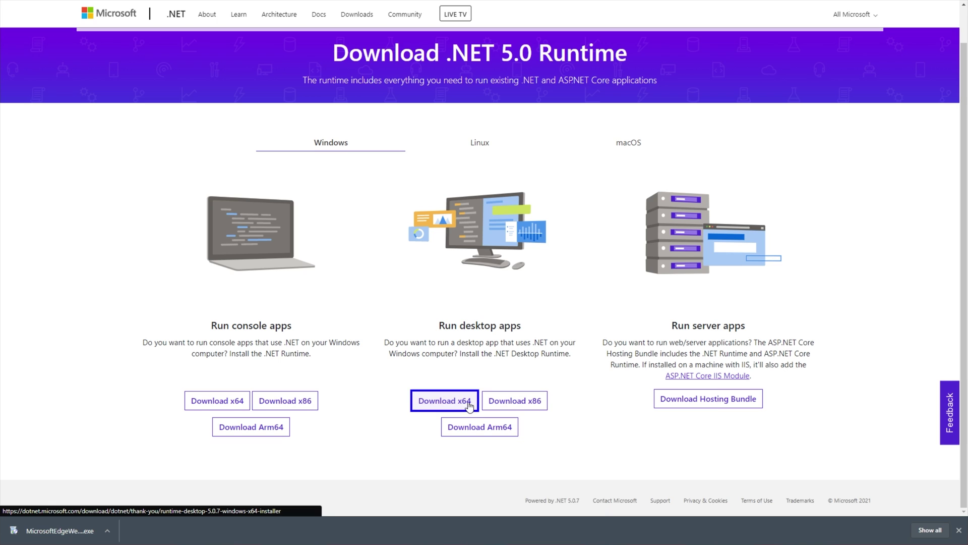
right_click(684, 398)
left_click(701, 405)
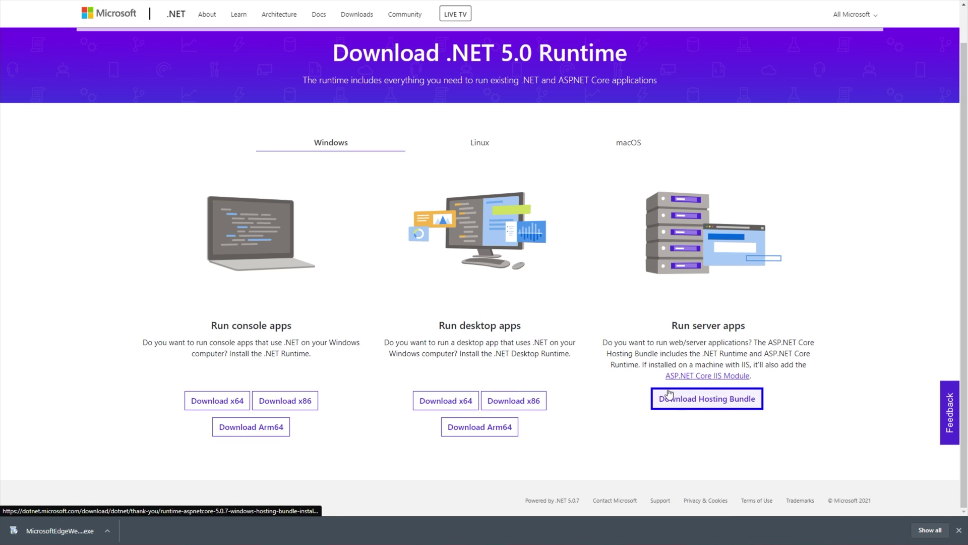
Step: Start both installer downloads manually and dismiss the multiple-downloads prompt
key("ctrl+Tab")
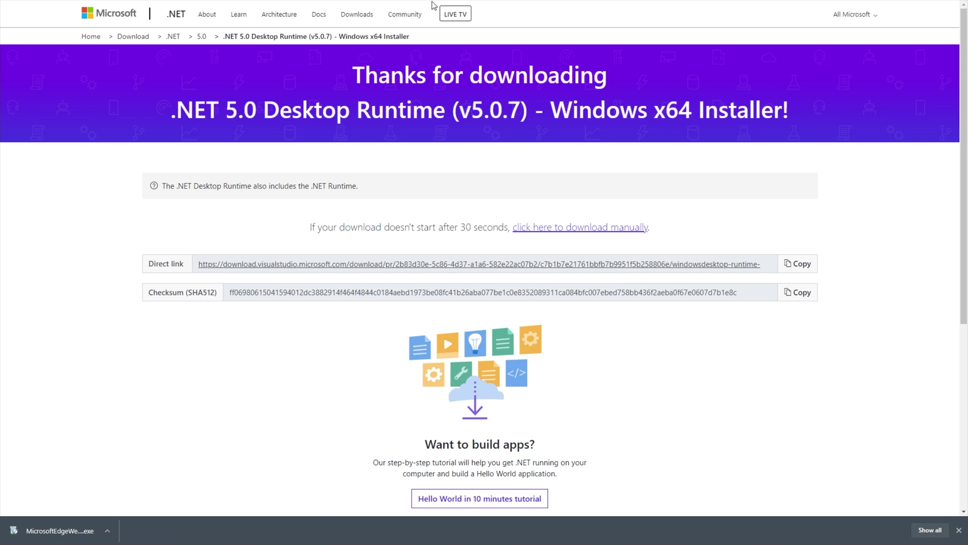
left_click(534, 225)
key("ctrl+Tab")
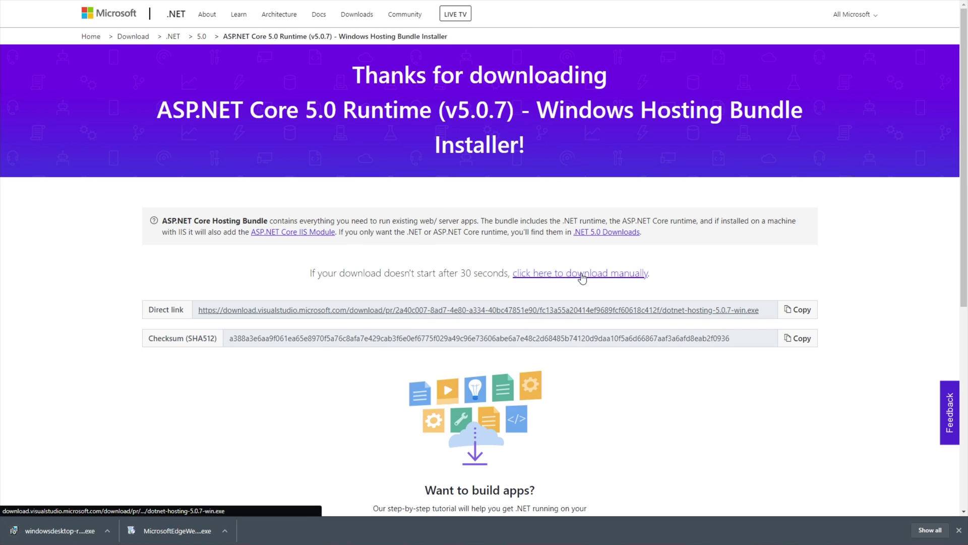
left_click(581, 276)
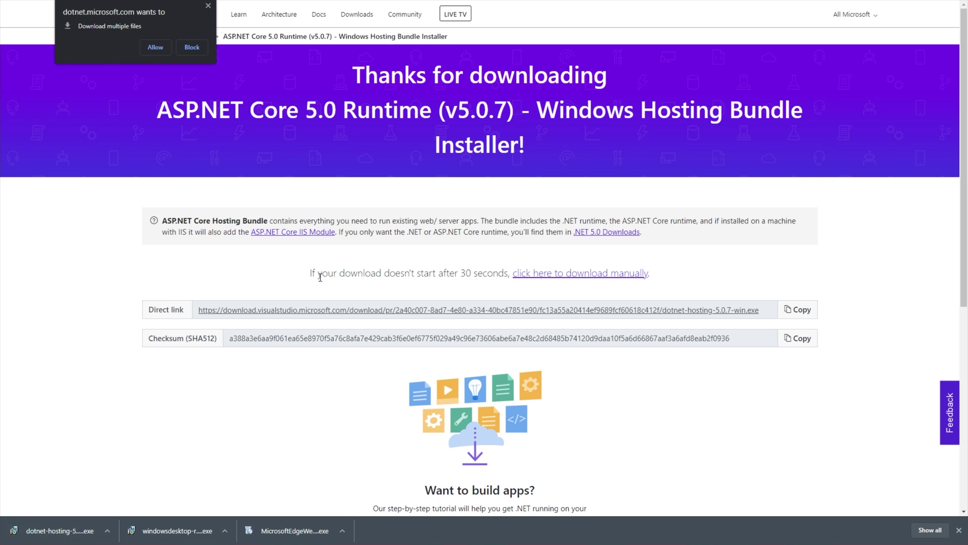
left_click(207, 7)
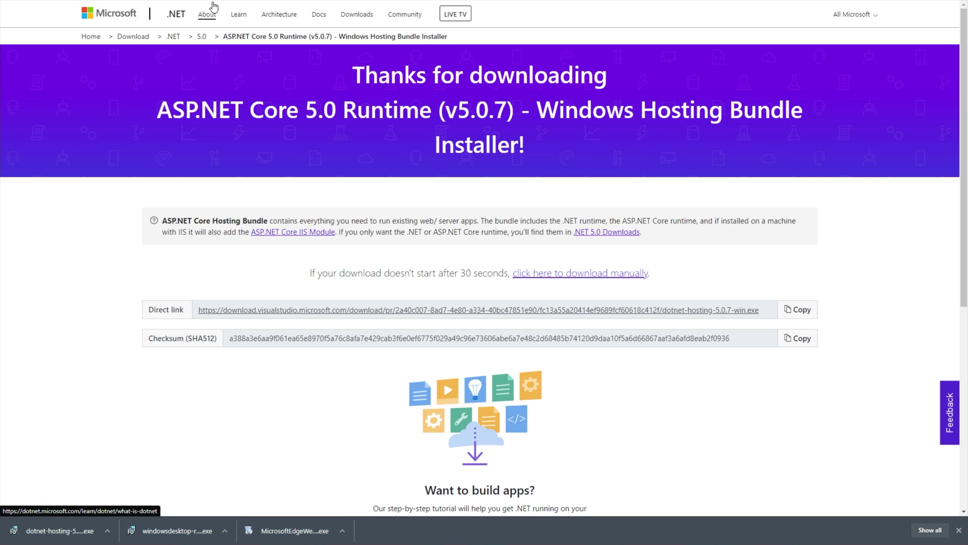
Step: Launch the TcNo Account Switcher beta and view, then close, its information panel
key("alt+Left")
key("alt+Left")
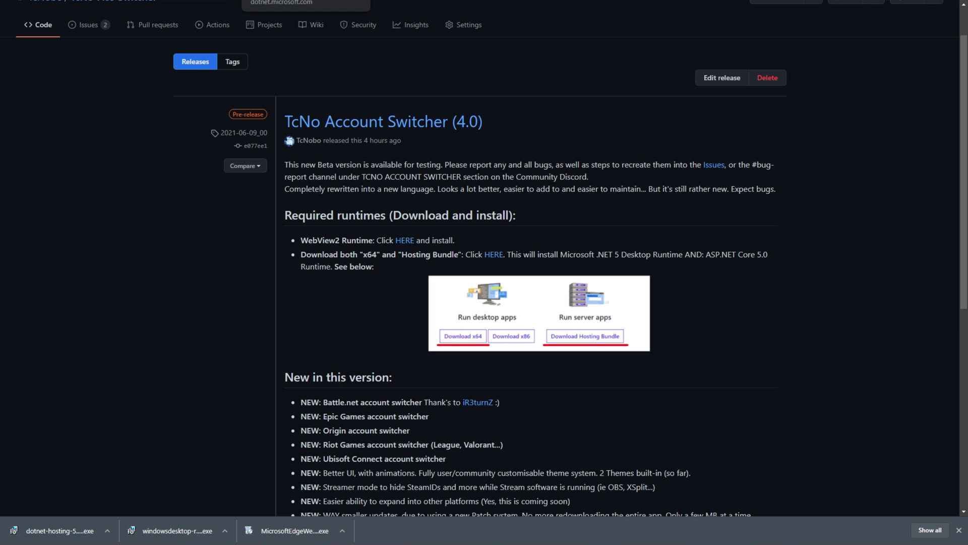
key("alt+Right")
key("alt+Right")
key("alt+Left")
key("alt+Left")
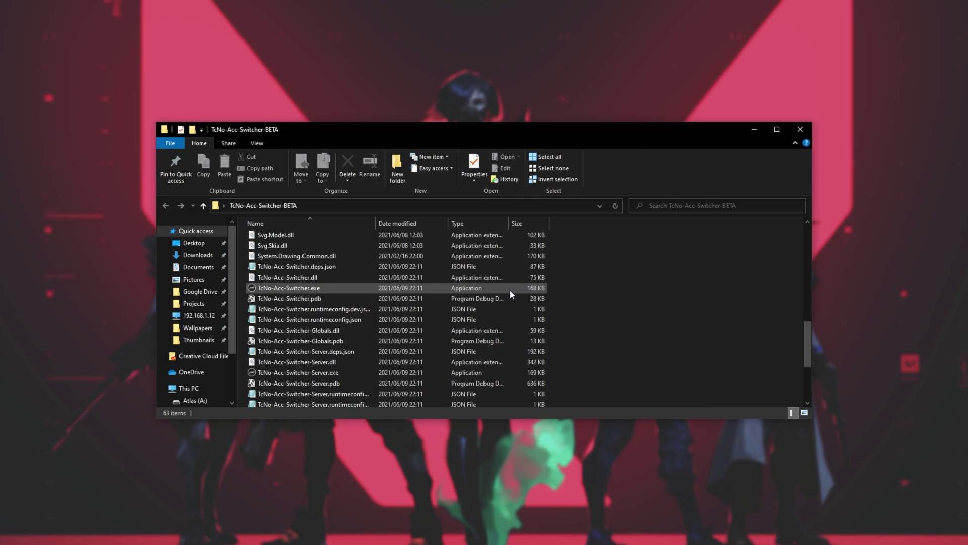
double_click(510, 289)
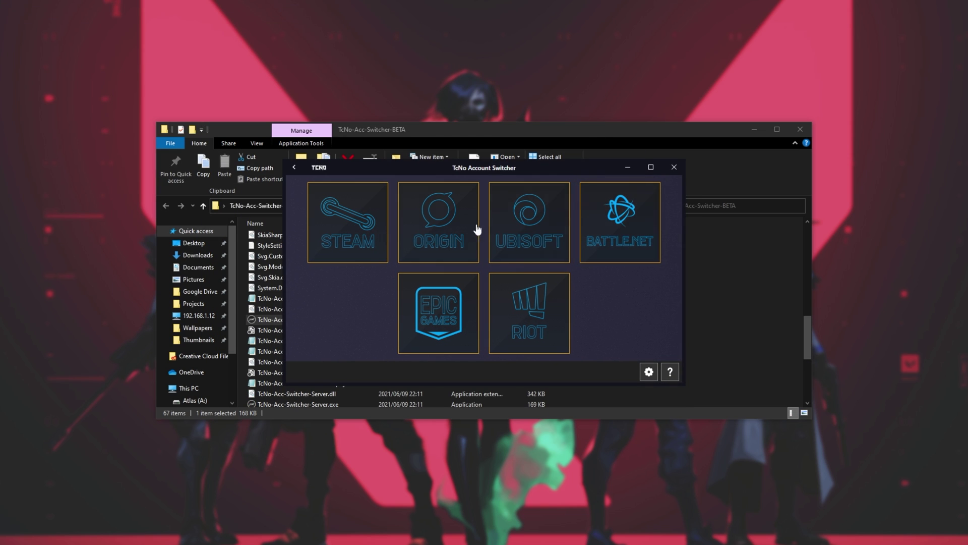
left_click(670, 372)
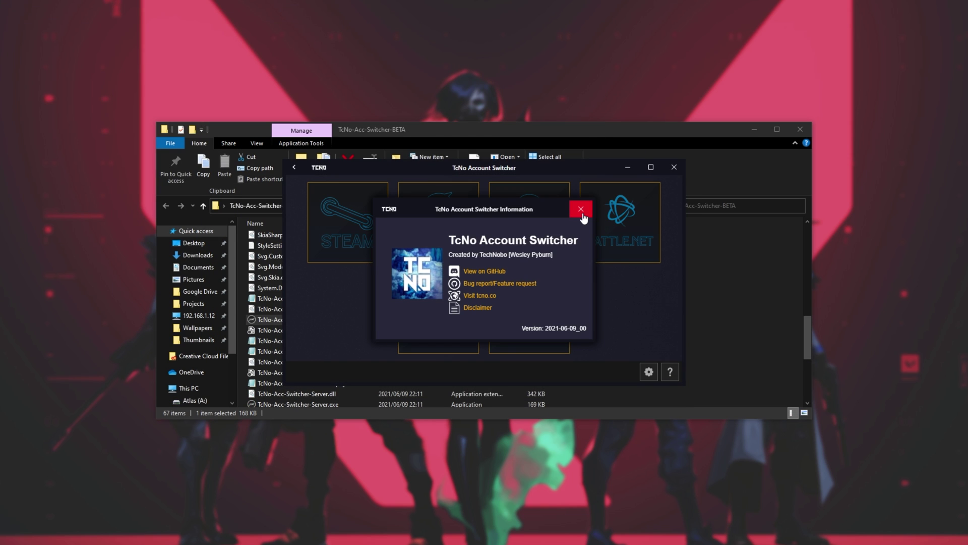
left_click(582, 210)
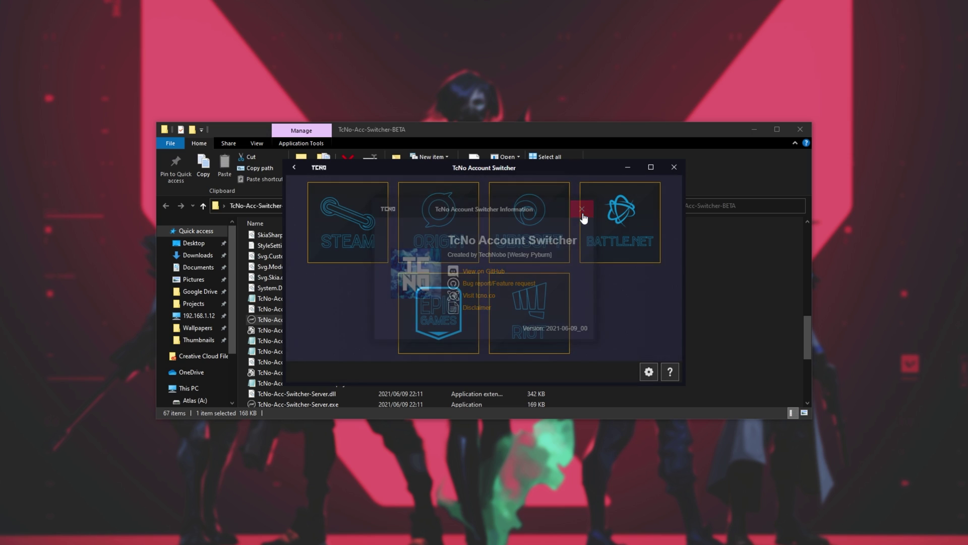
Step: Set the Current Style to Dracula Cyan in Settings, return to the platform grid, and close the app
left_click(648, 372)
left_click(362, 269)
left_click(362, 296)
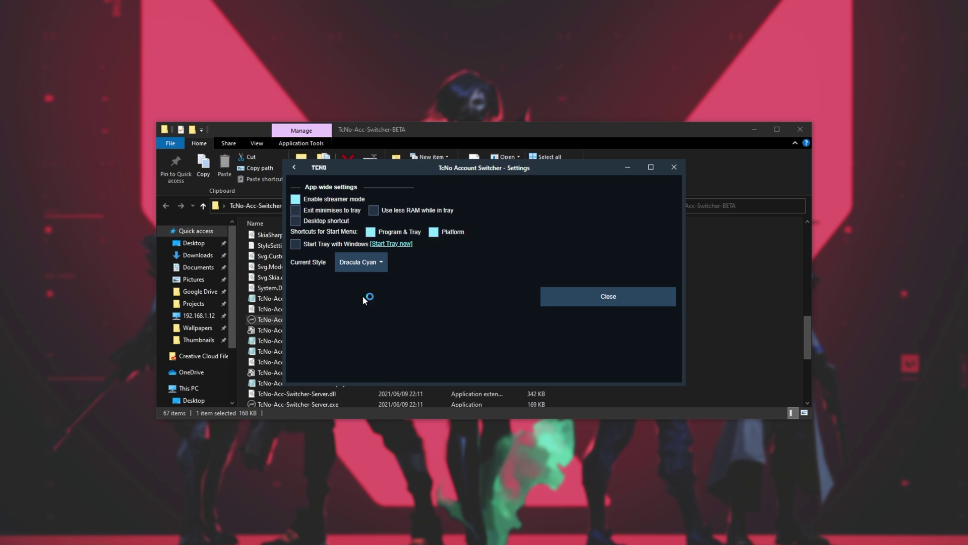
left_click(302, 168)
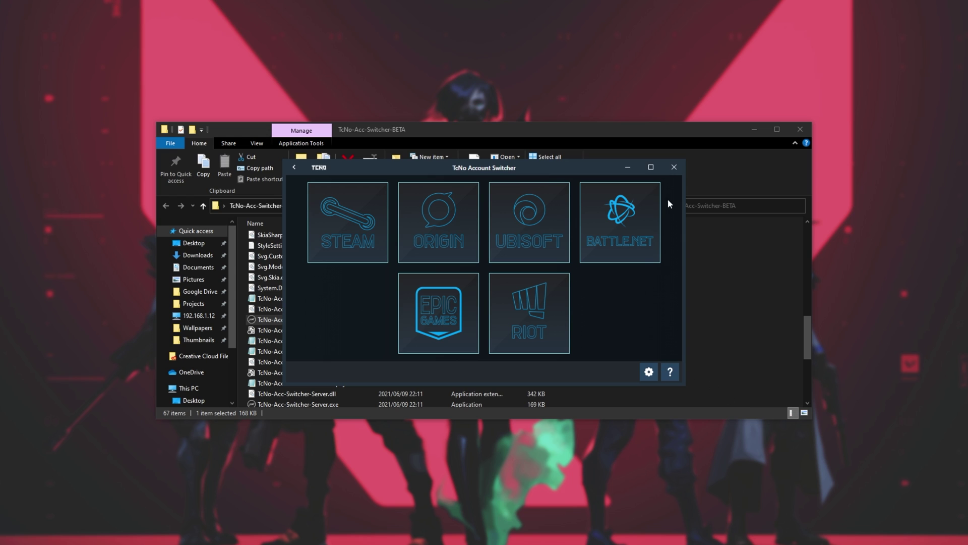
left_click(676, 175)
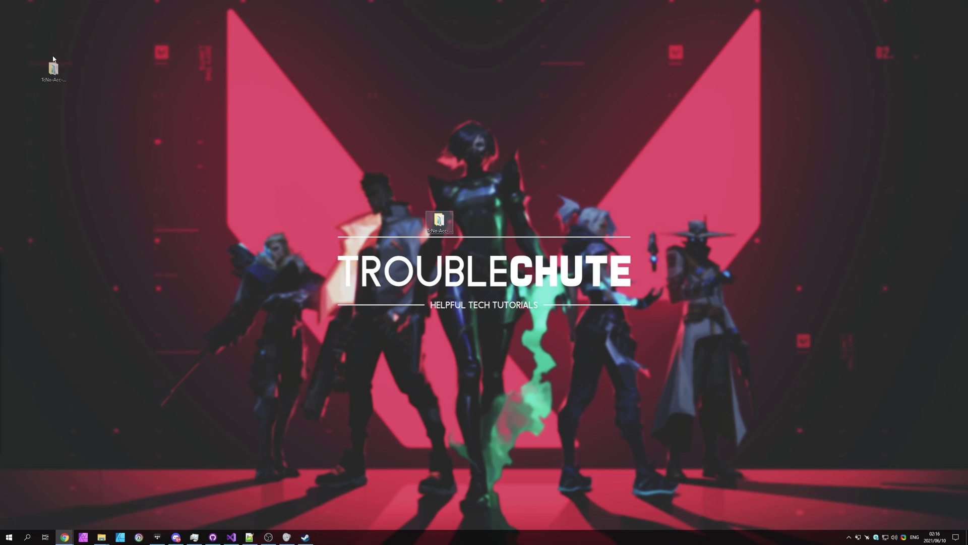
Step: Move the TcNo-Acc-Switcher-BETA folder to the desktop's top-left and delete it
left_click_drag(40, 22, 41, 30)
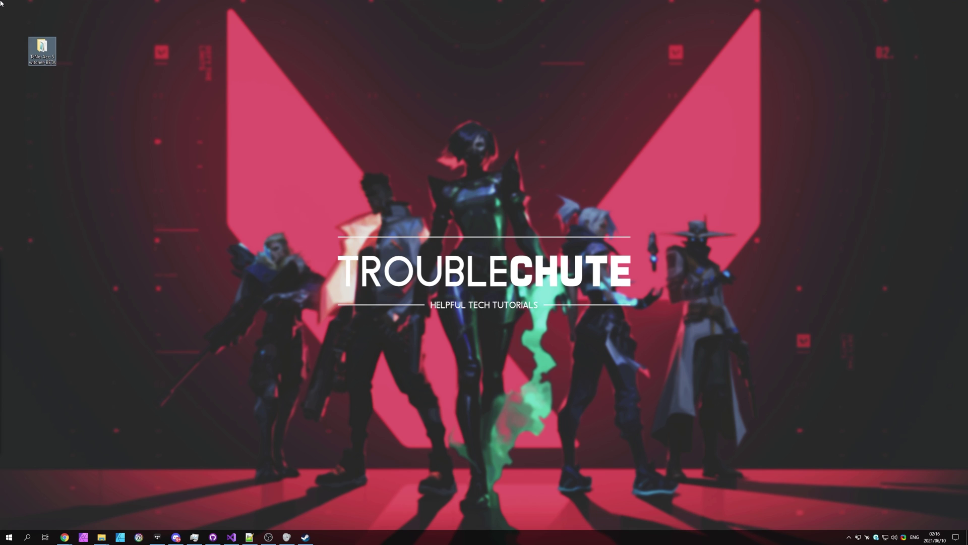
key("Delete")
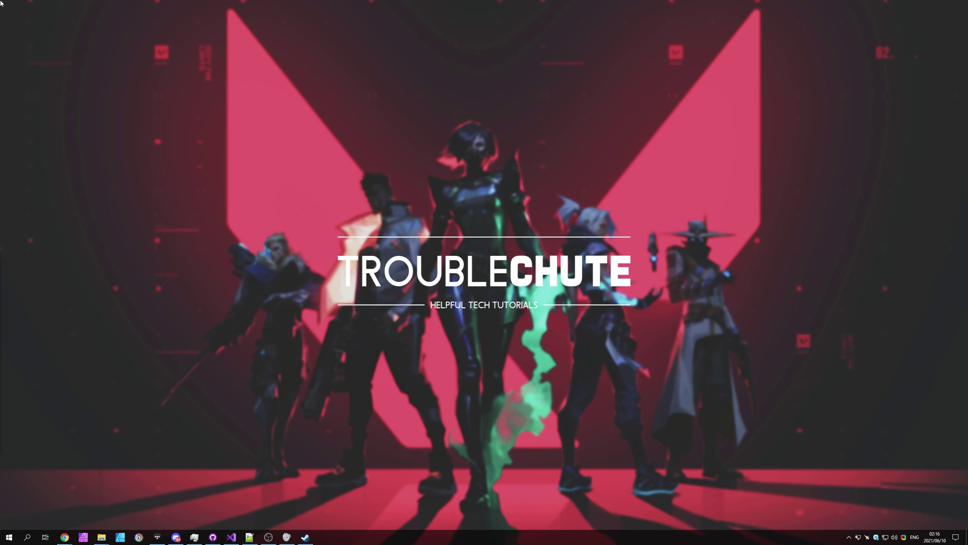